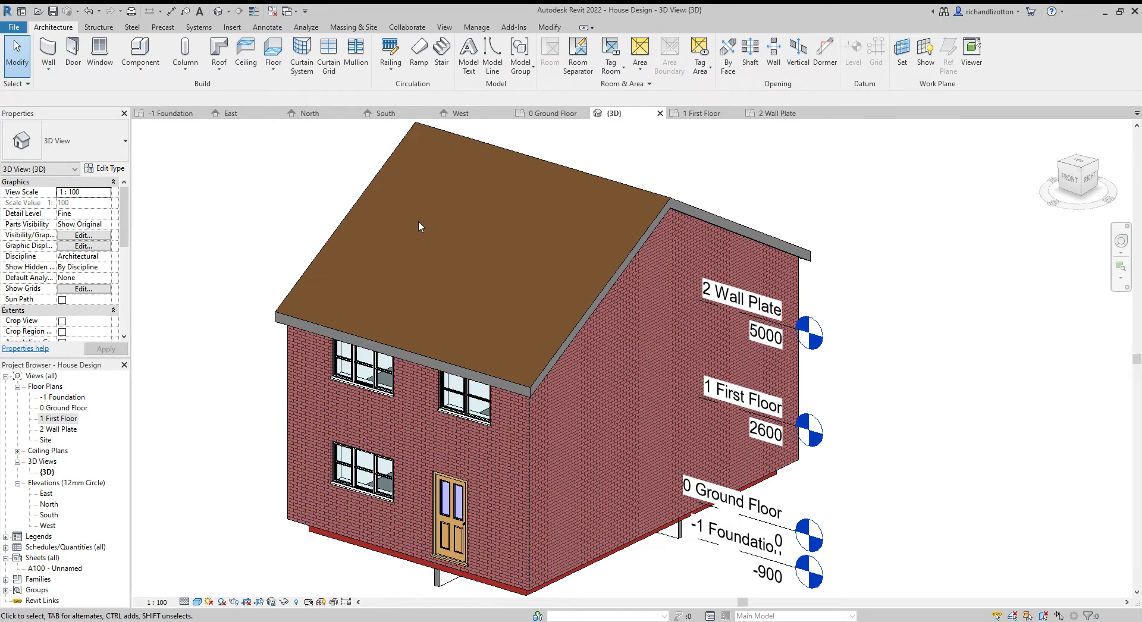
Step: Start the Roof: Fascia tool from the Architecture tab's Roof dropdown
click(219, 75)
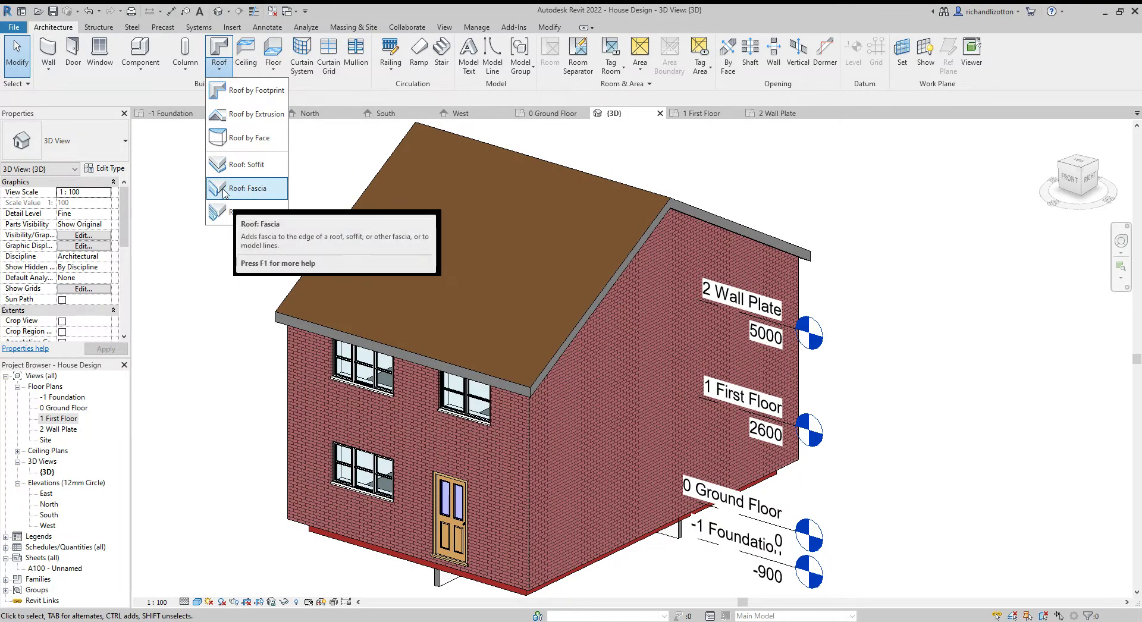
mouse_move(248, 188)
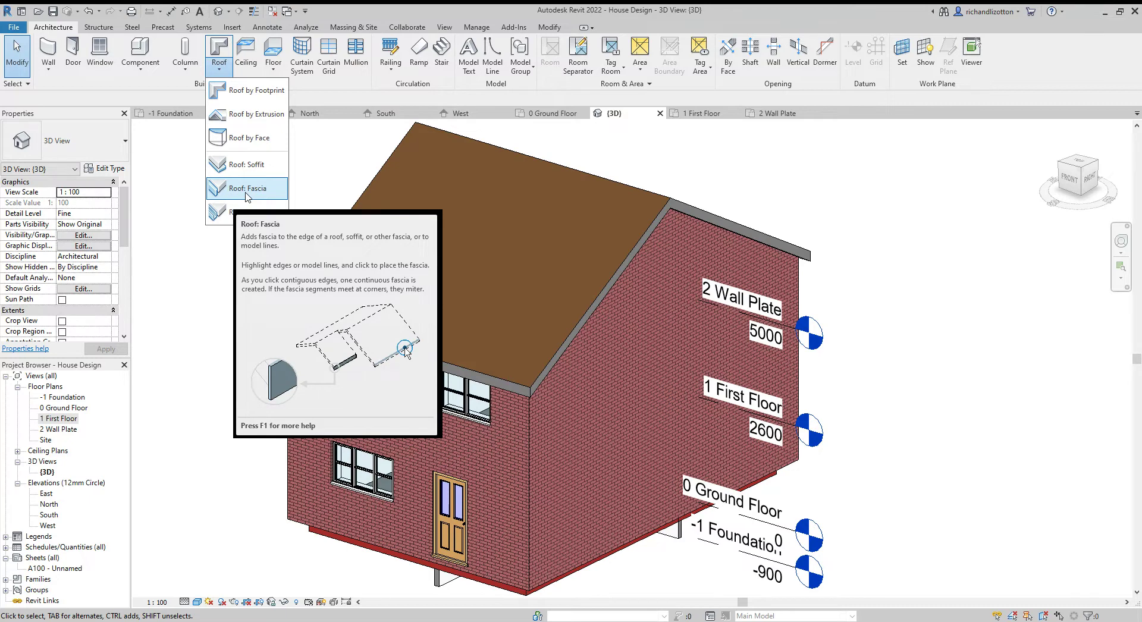
click(247, 197)
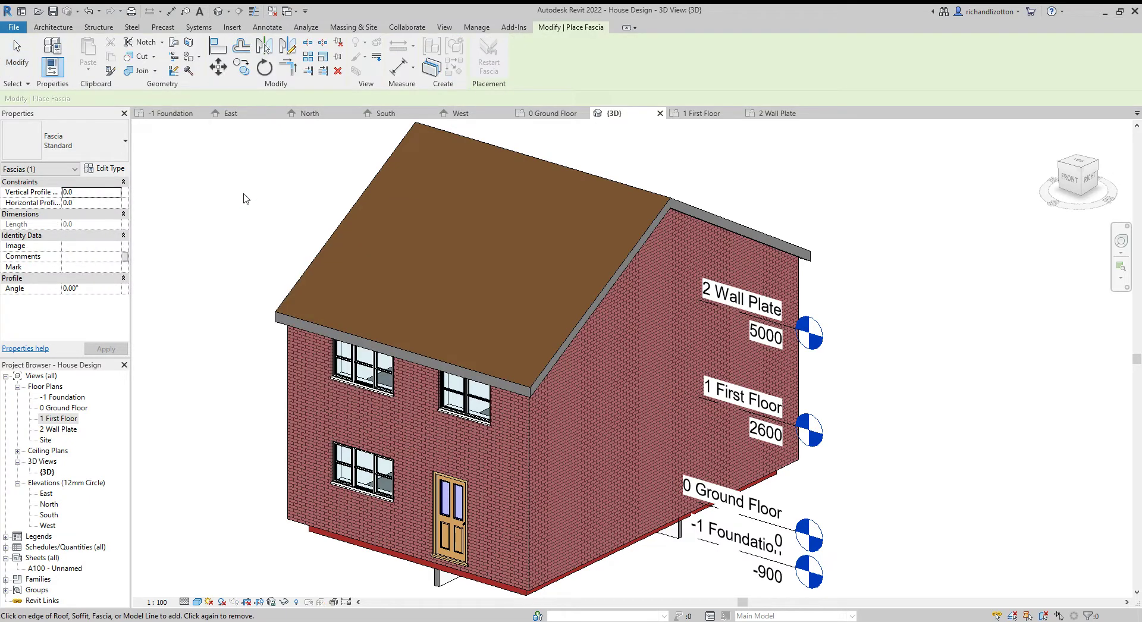
Step: Keep the Standard fascia type and confirm its flat 19x235mm profile in Type Properties
click(126, 142)
click(125, 142)
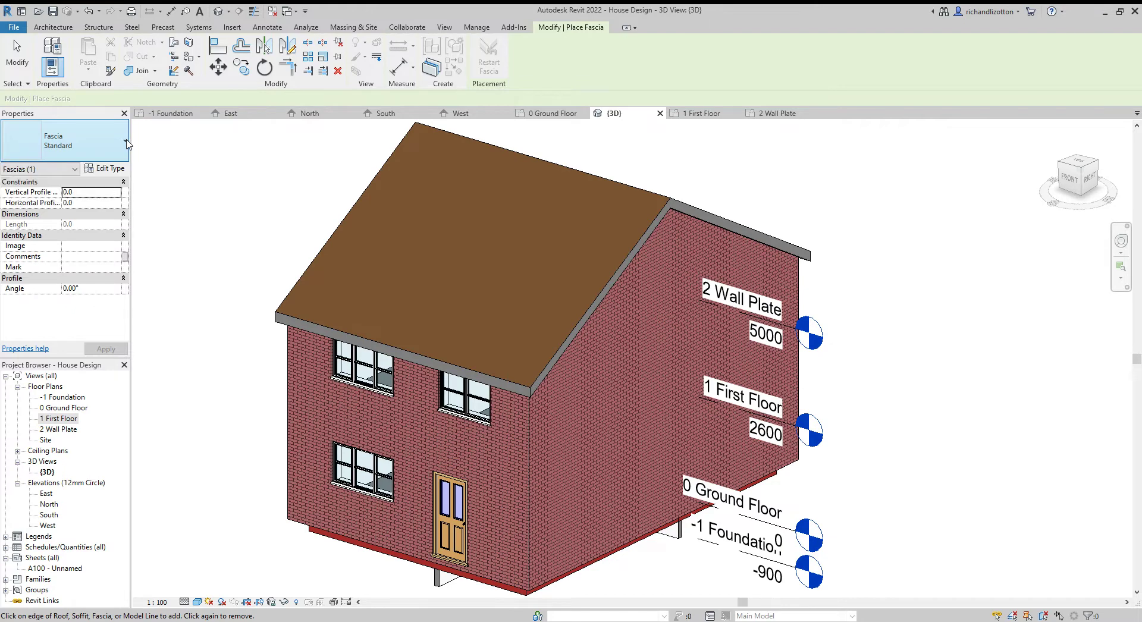
click(111, 169)
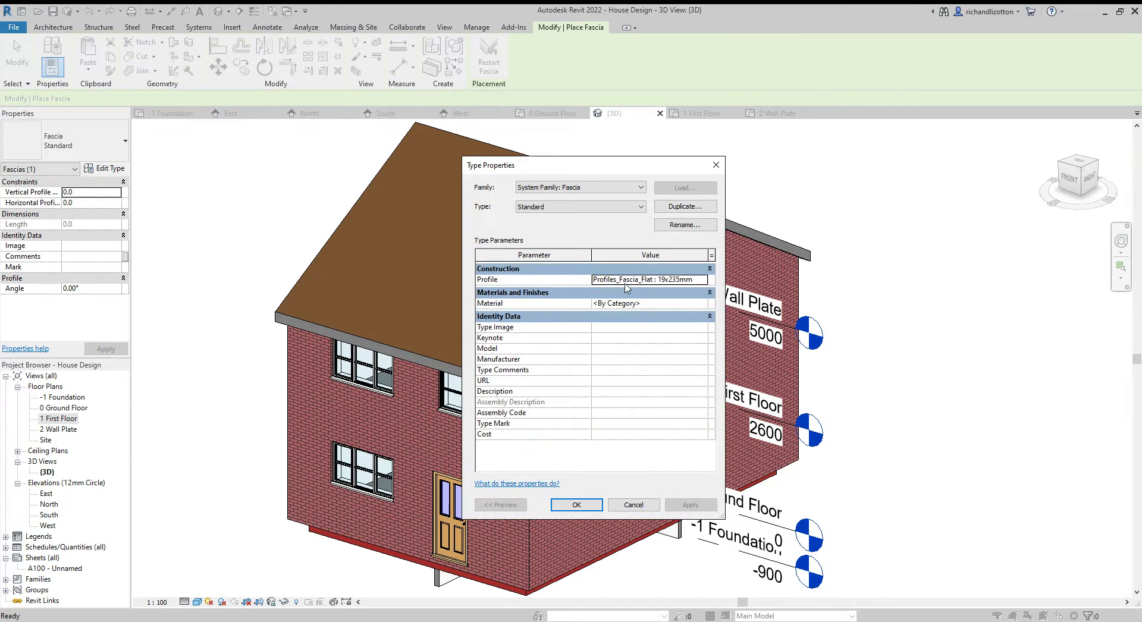
click(707, 281)
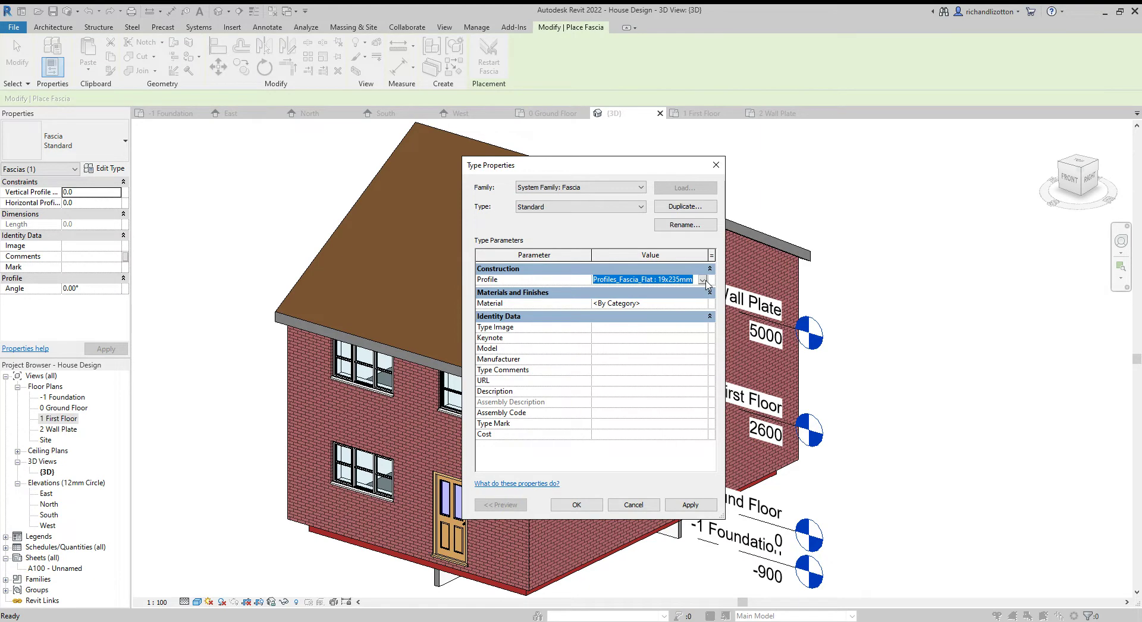
click(589, 505)
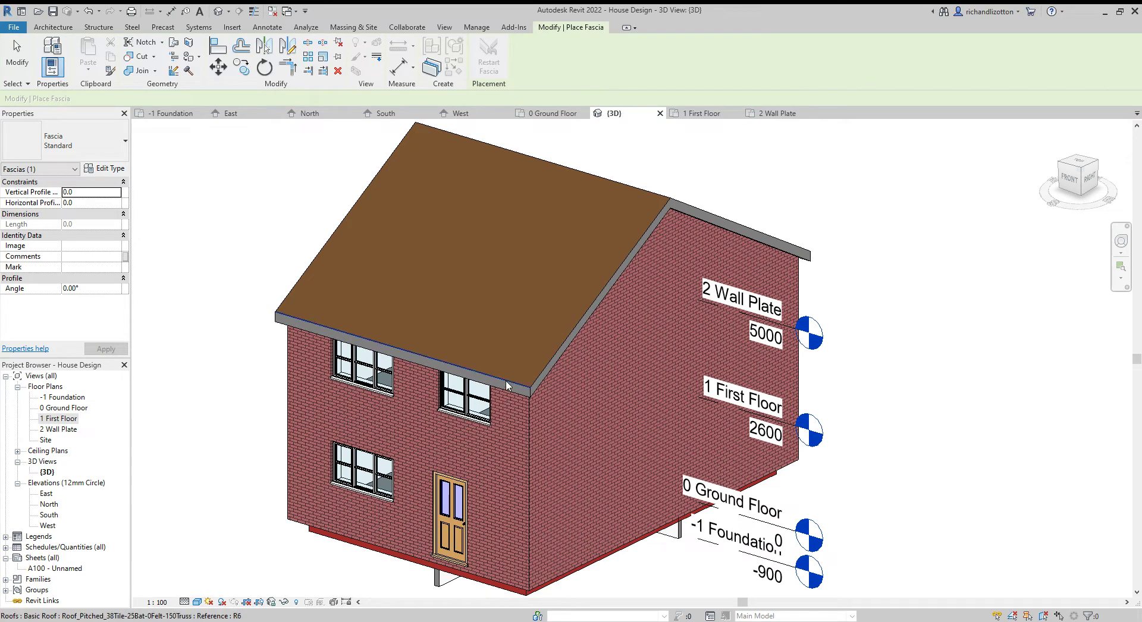
Step: Place fascia along the front eave and the adjoining sloped gable edge
scroll(506, 386, up, 4)
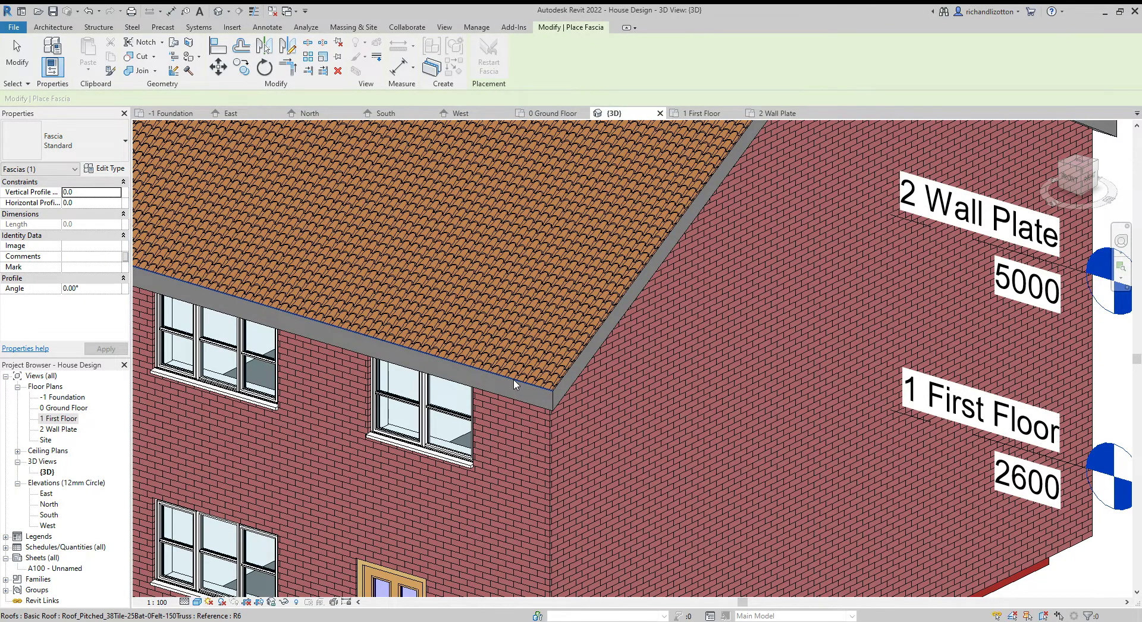
click(514, 385)
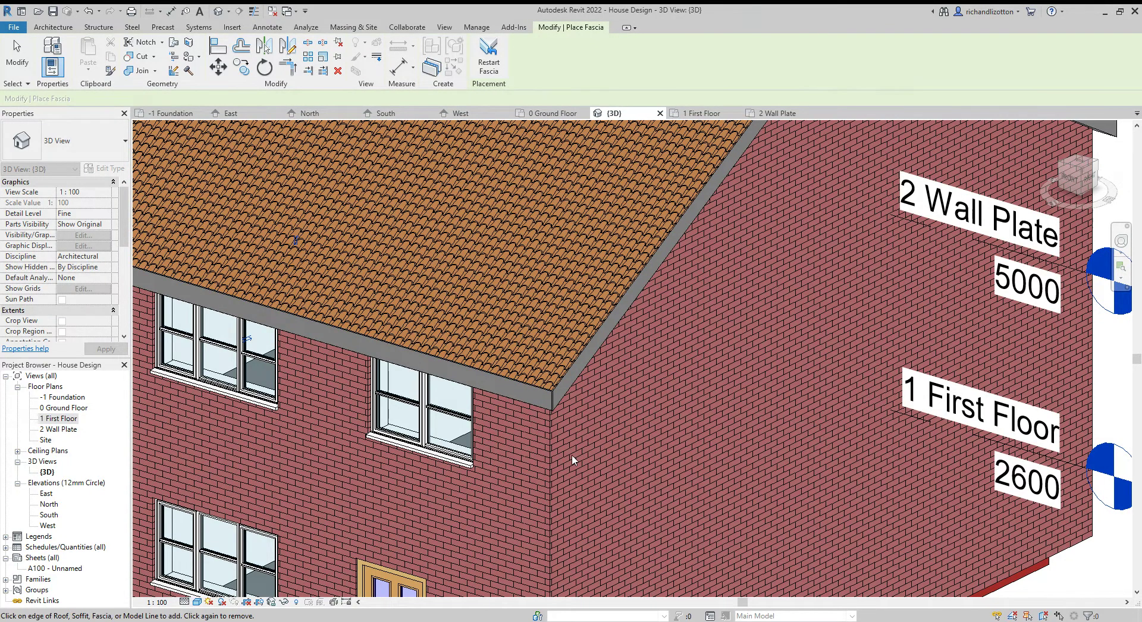
scroll(573, 460, down, 2)
shift+middle_drag(573, 460, 482, 450)
scroll(482, 450, up, 2)
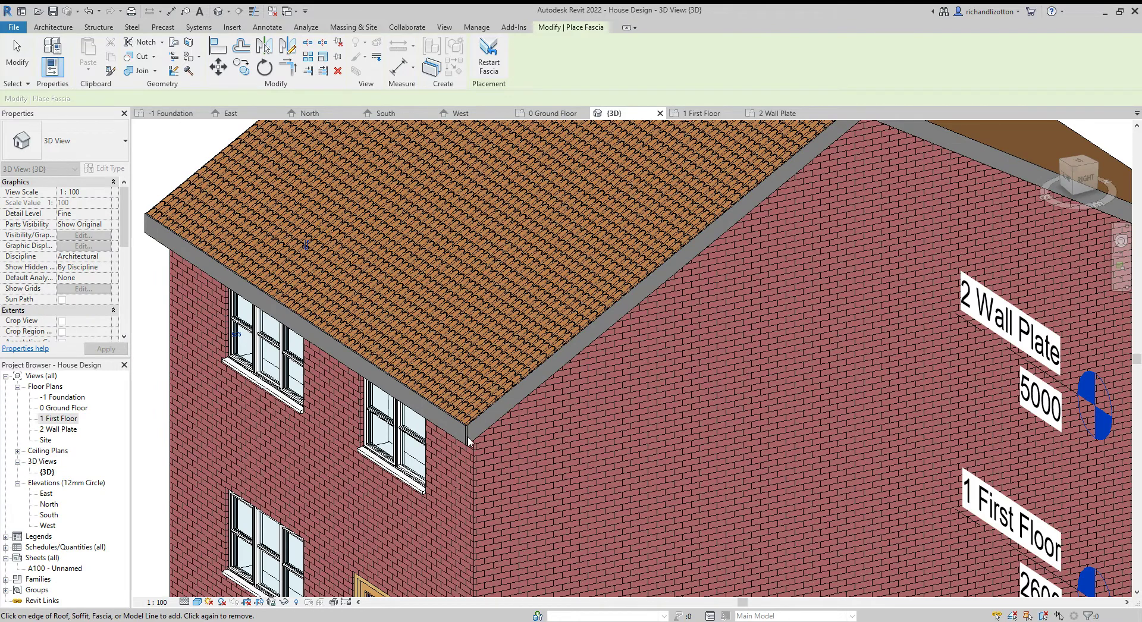
click(469, 440)
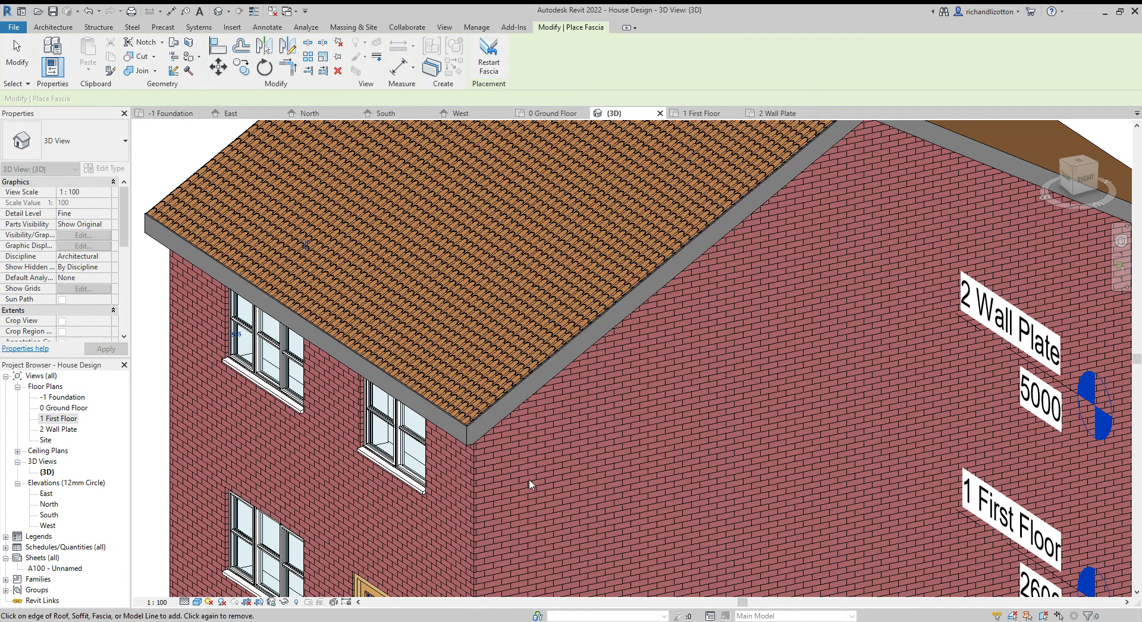
Step: Place fascia along the back eave and the remaining gable rake edges
shift+middle_drag(521, 476, 513, 474)
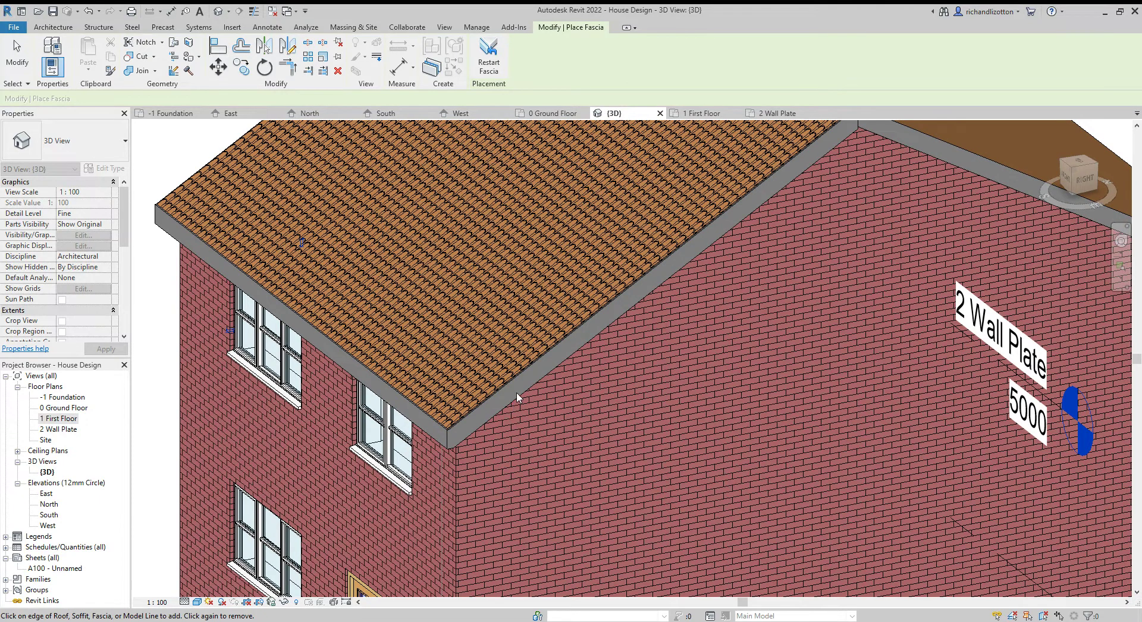
scroll(531, 416, down, 3)
scroll(742, 273, up, 2)
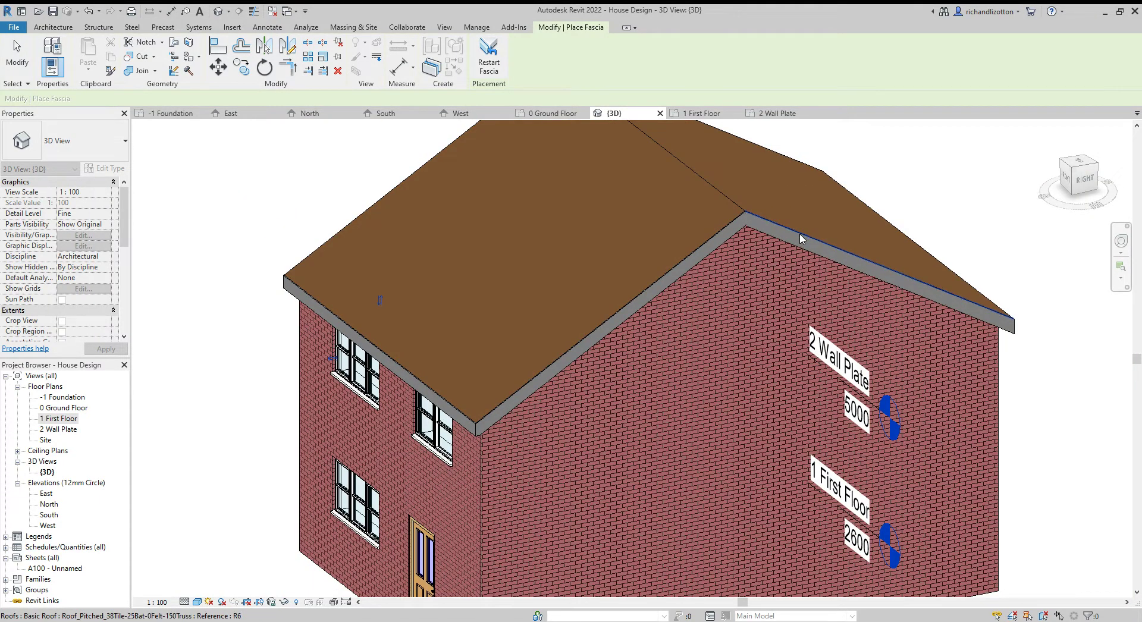
shift+middle_drag(909, 373, 498, 375)
click(495, 434)
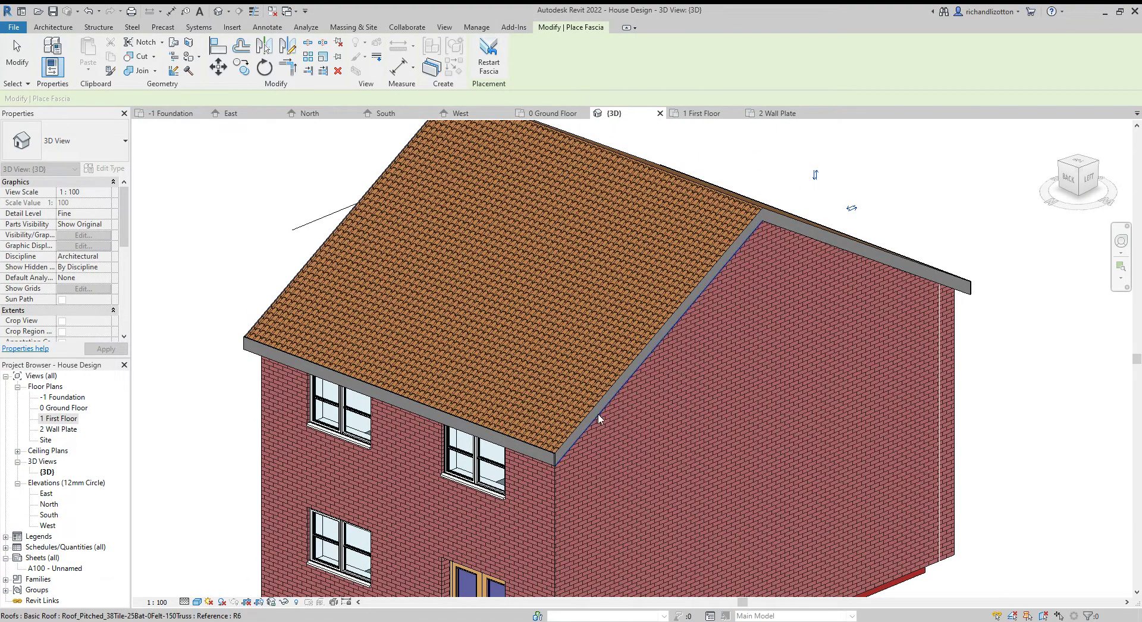
click(600, 408)
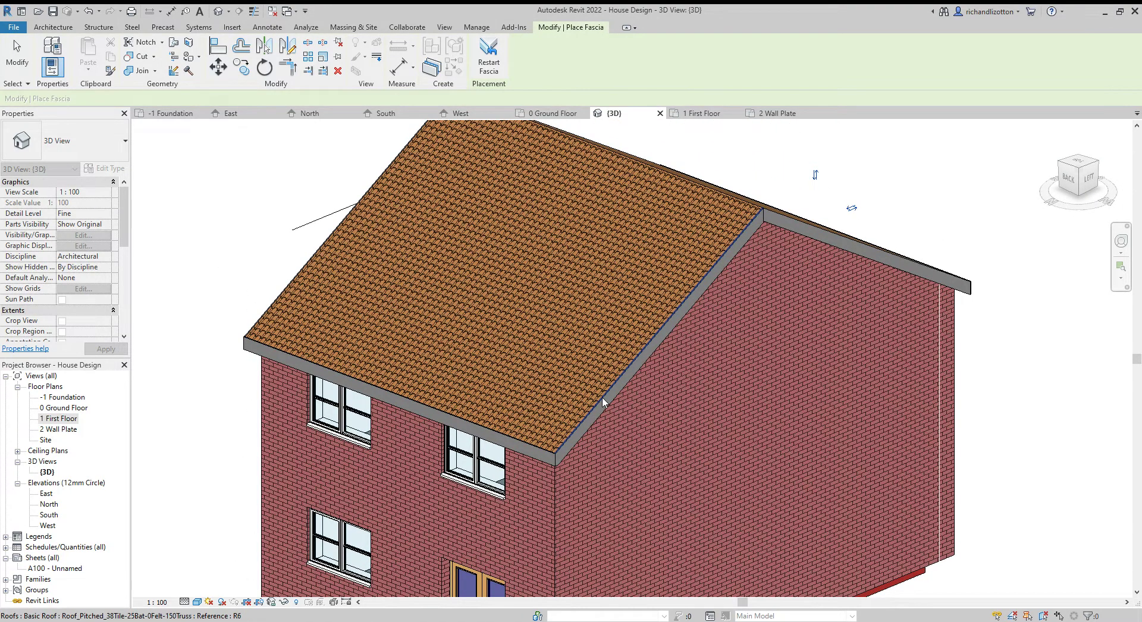
click(852, 245)
shift+middle_drag(862, 370, 494, 393)
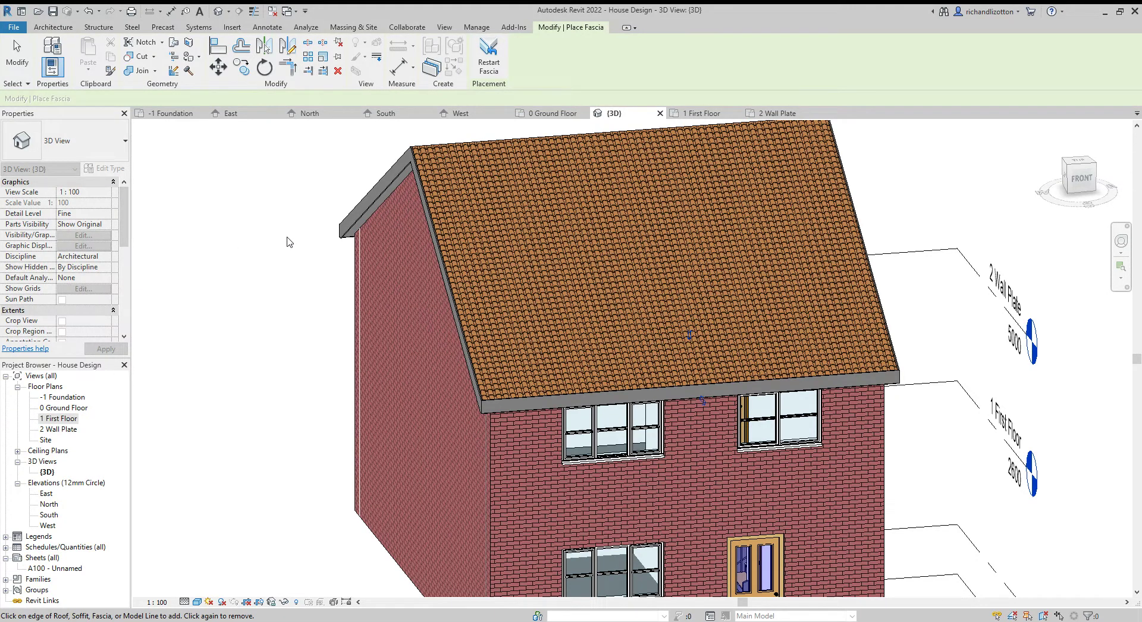
Step: End fascia placement, select a fascia, and open its type's Material setting
key(Escape)
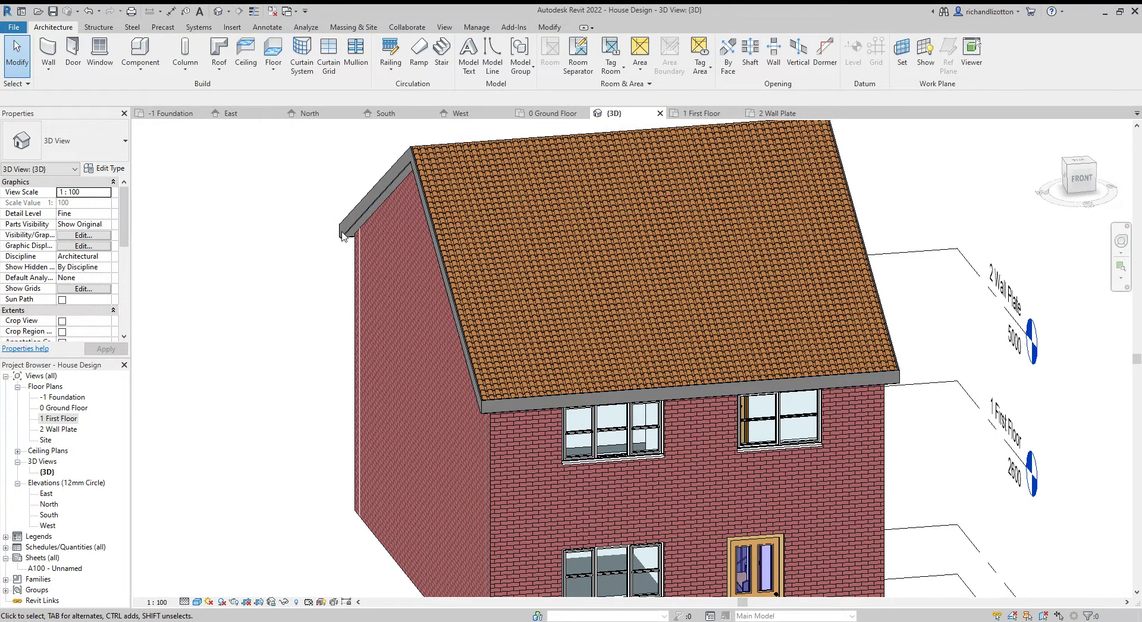
click(352, 233)
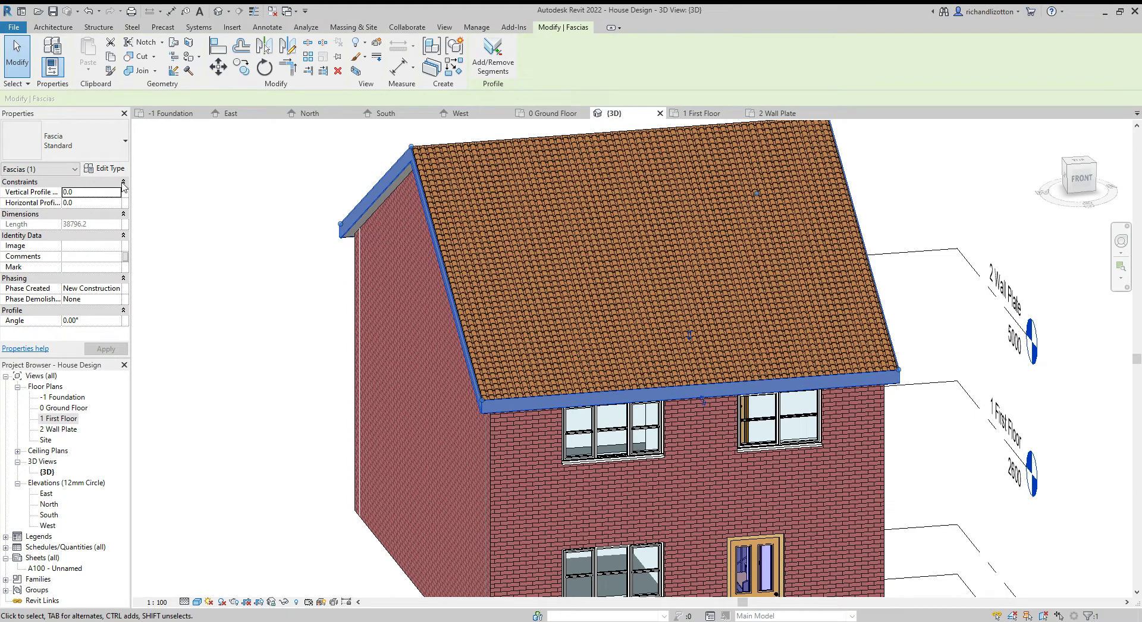
click(114, 170)
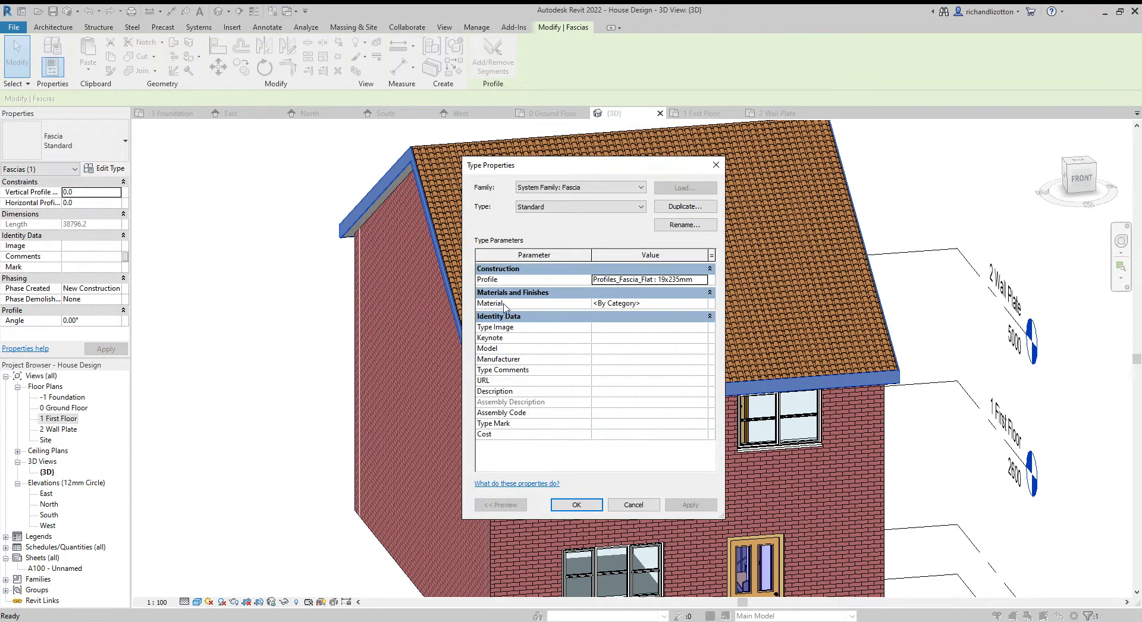
click(705, 304)
Step: Search the Material Browser for 'plastic' and select the Plastic material
click(705, 303)
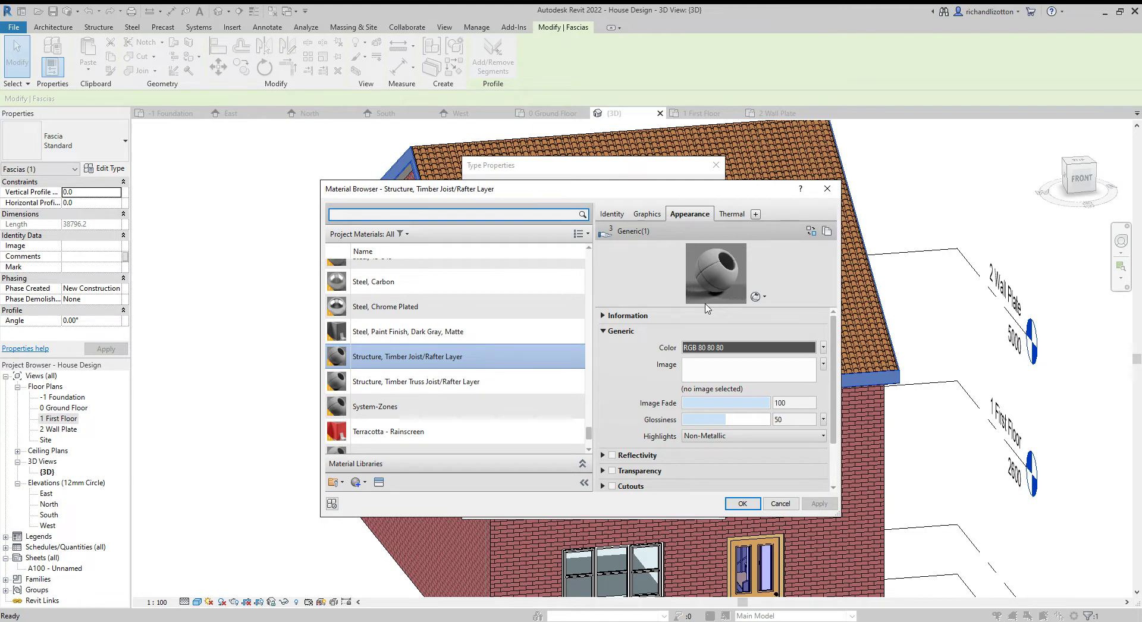
scroll(556, 256, up, 1)
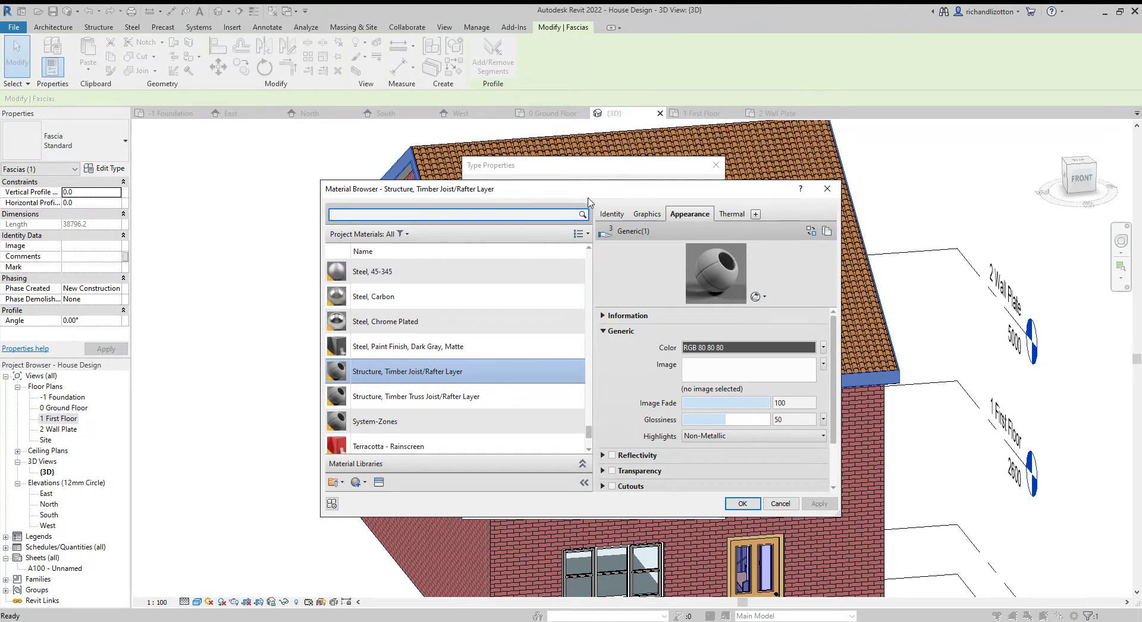
key(BackSpace)
text(plasti)
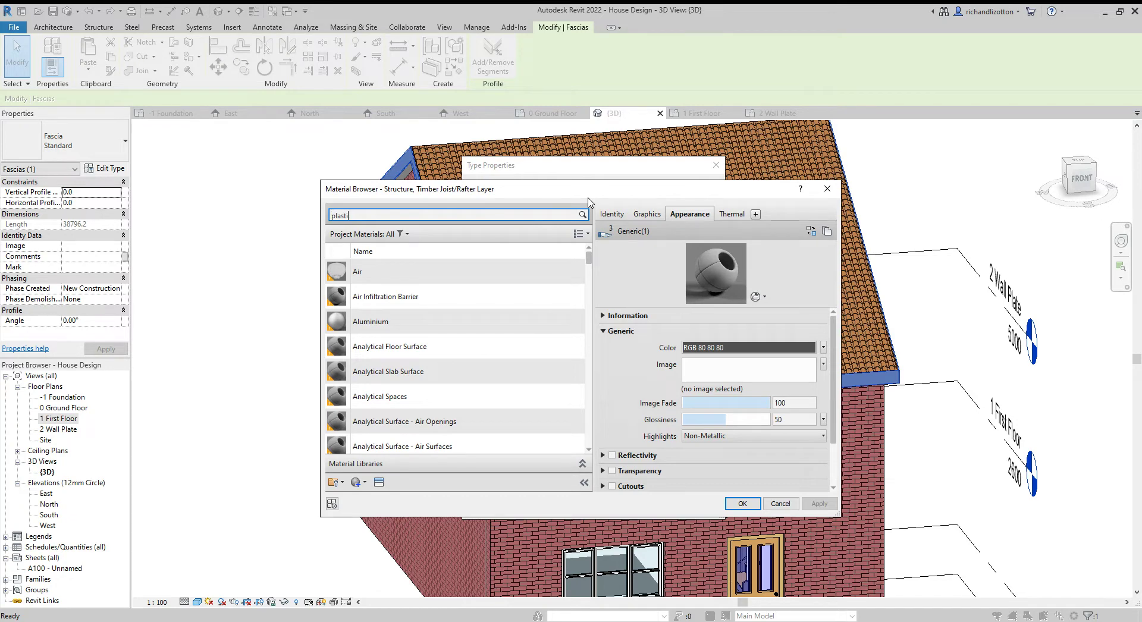
text(c)
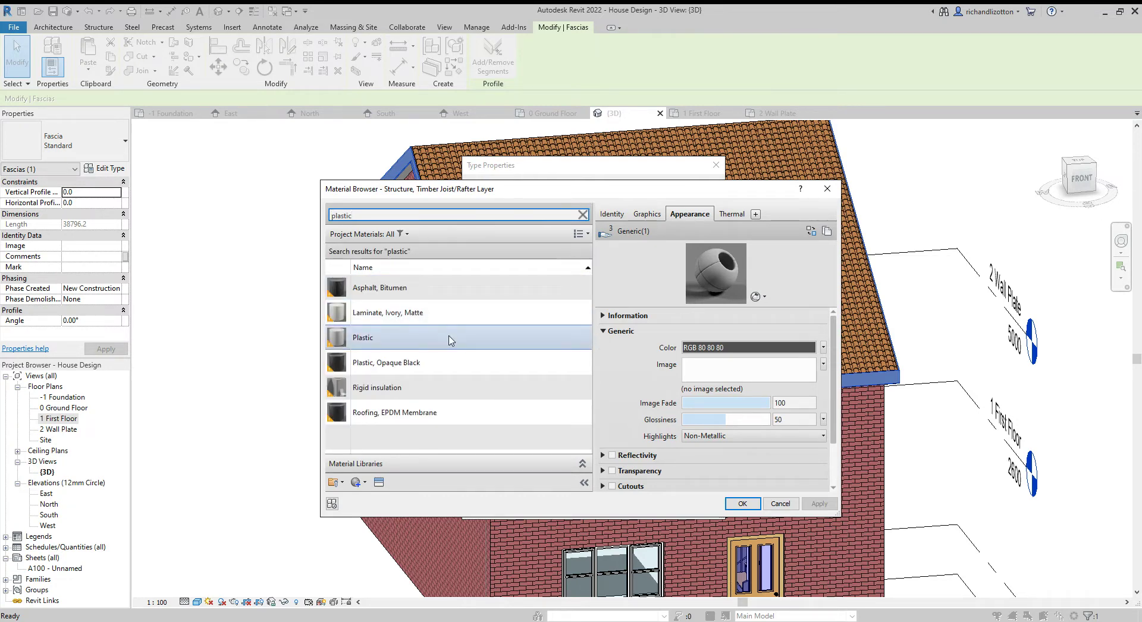
click(414, 342)
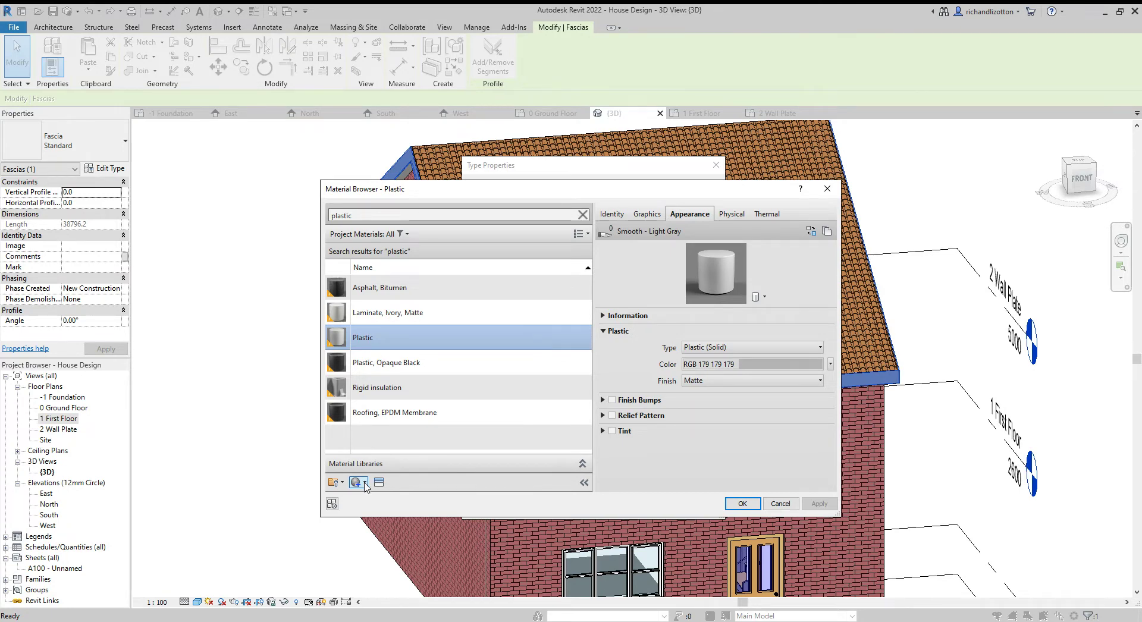
click(364, 487)
Step: Duplicate Plastic as a new material named Plastic White
click(379, 511)
click(383, 364)
text(Plastic White)
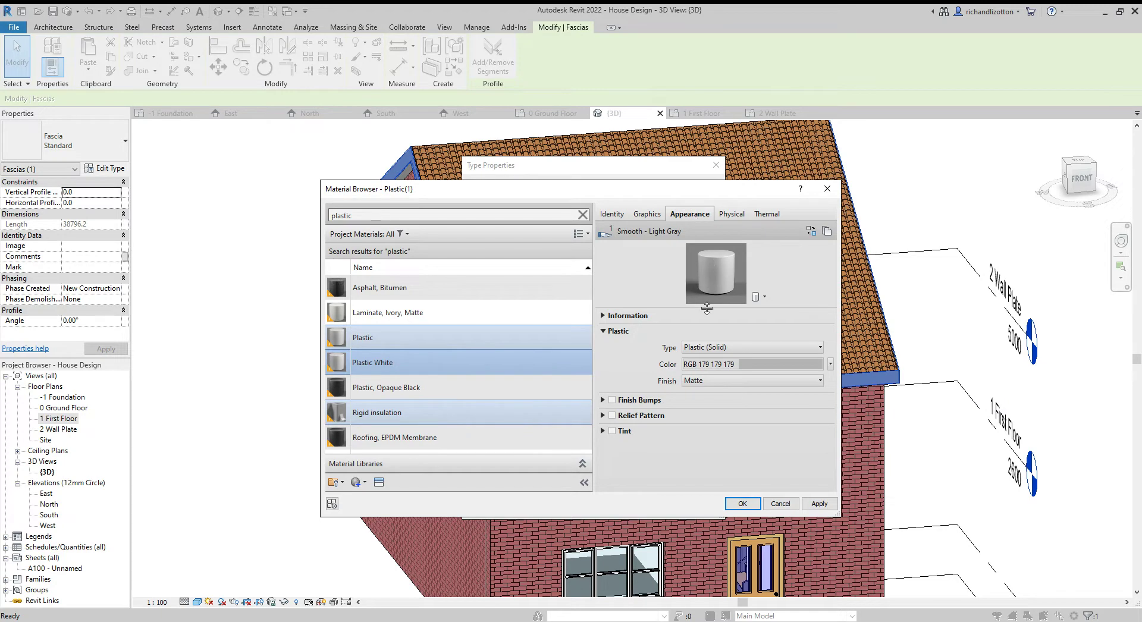
click(749, 365)
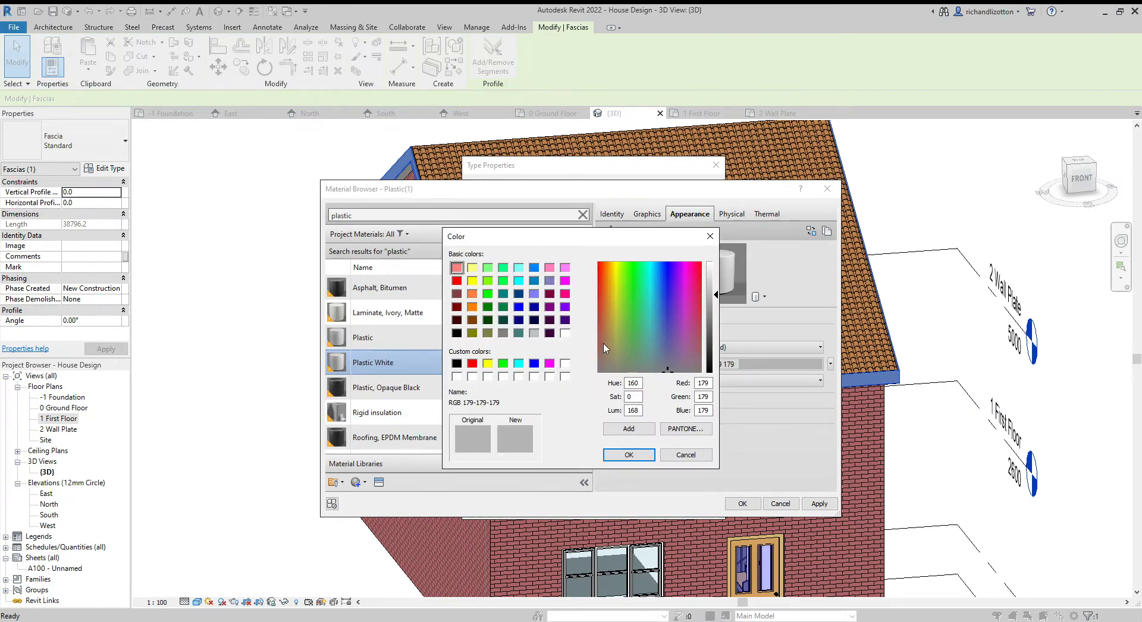
Step: Set Plastic White's appearance colour and shading colour to pure white
click(566, 334)
click(625, 455)
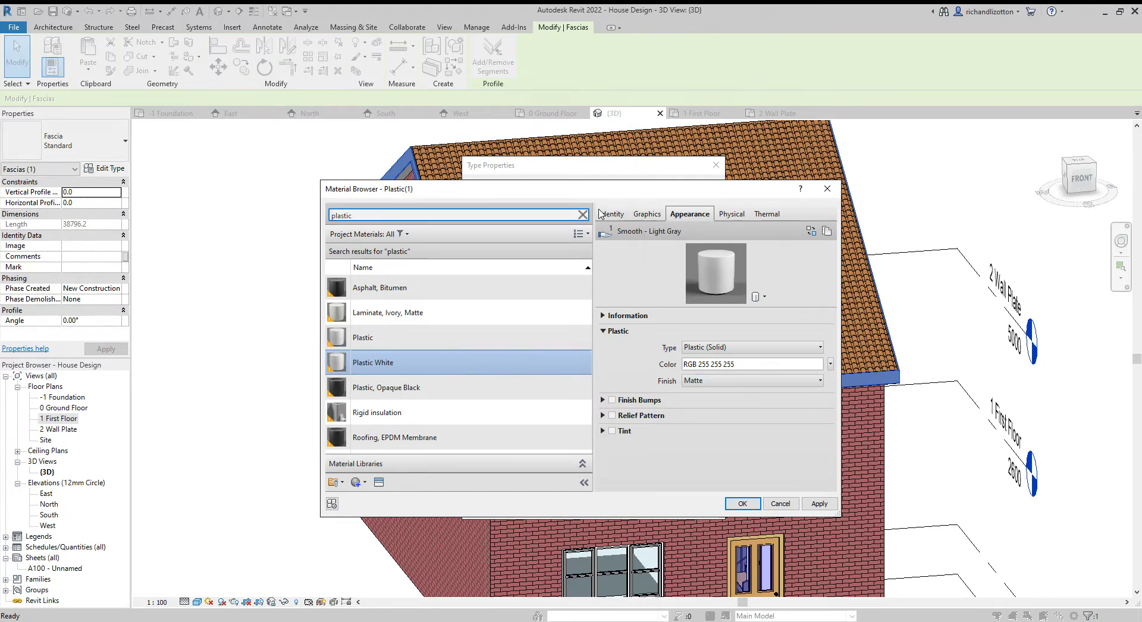
click(654, 217)
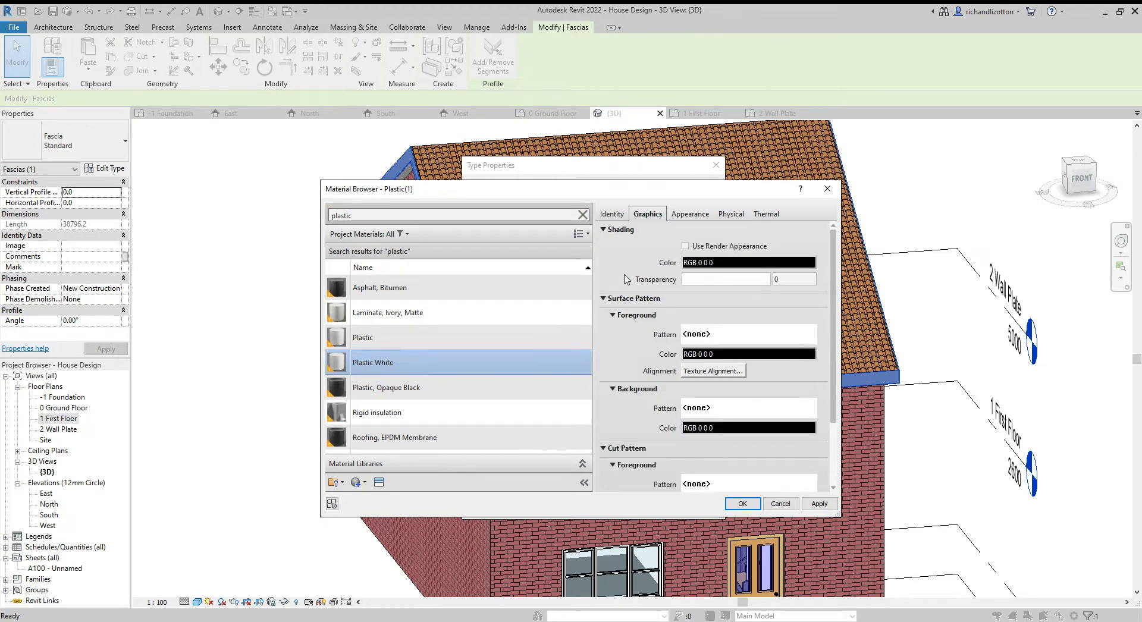
click(738, 266)
click(567, 334)
click(629, 454)
Step: Set the surface and background pattern colours to white and apply the changes
click(725, 355)
click(565, 333)
click(629, 455)
click(708, 428)
click(566, 334)
click(629, 456)
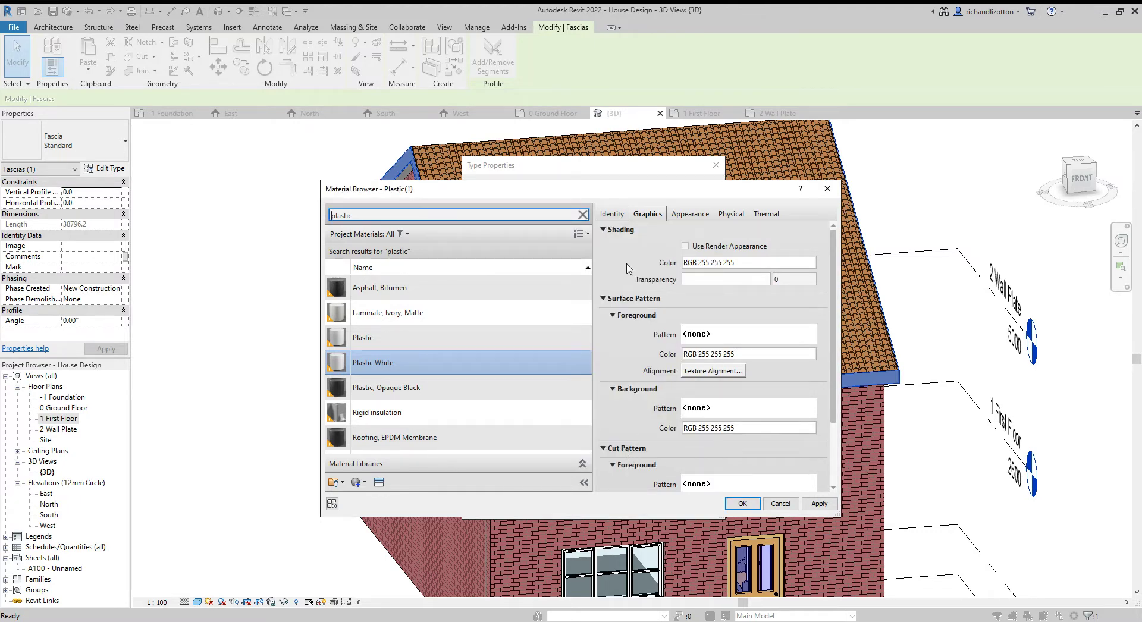
click(613, 215)
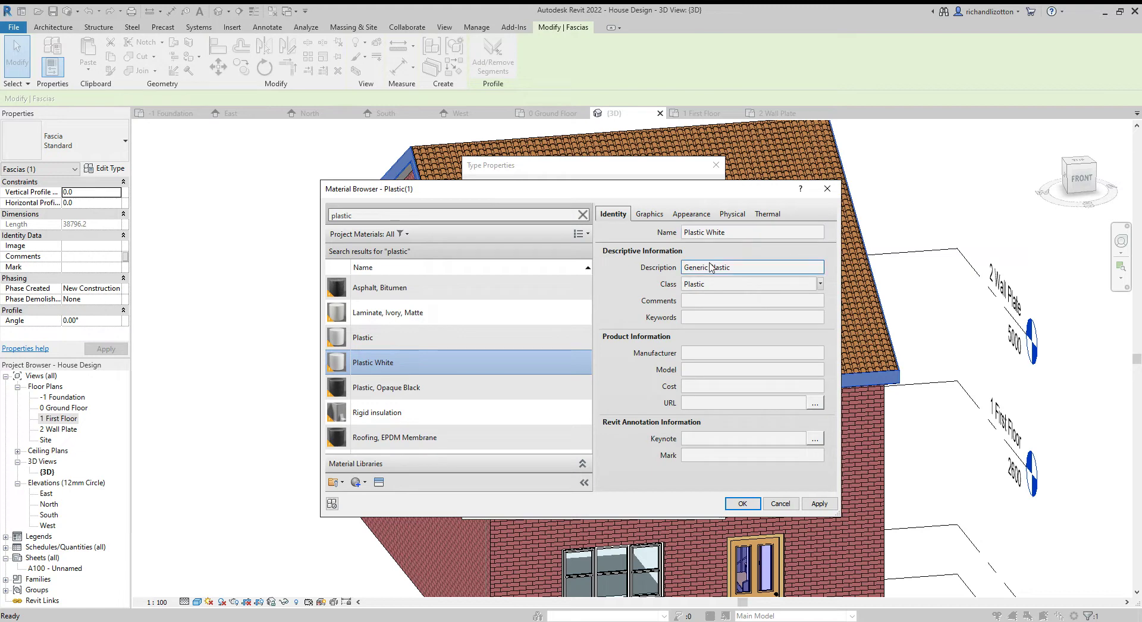
click(698, 216)
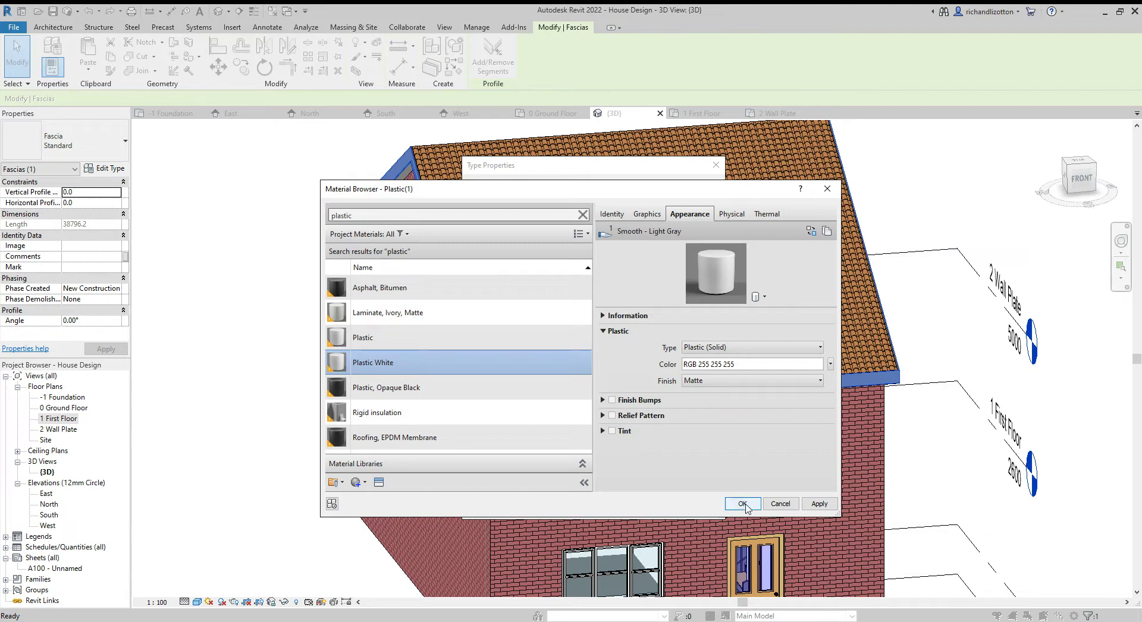
click(819, 507)
Step: Assign Plastic White to the fascia type and orbit to check the white fascias
click(743, 504)
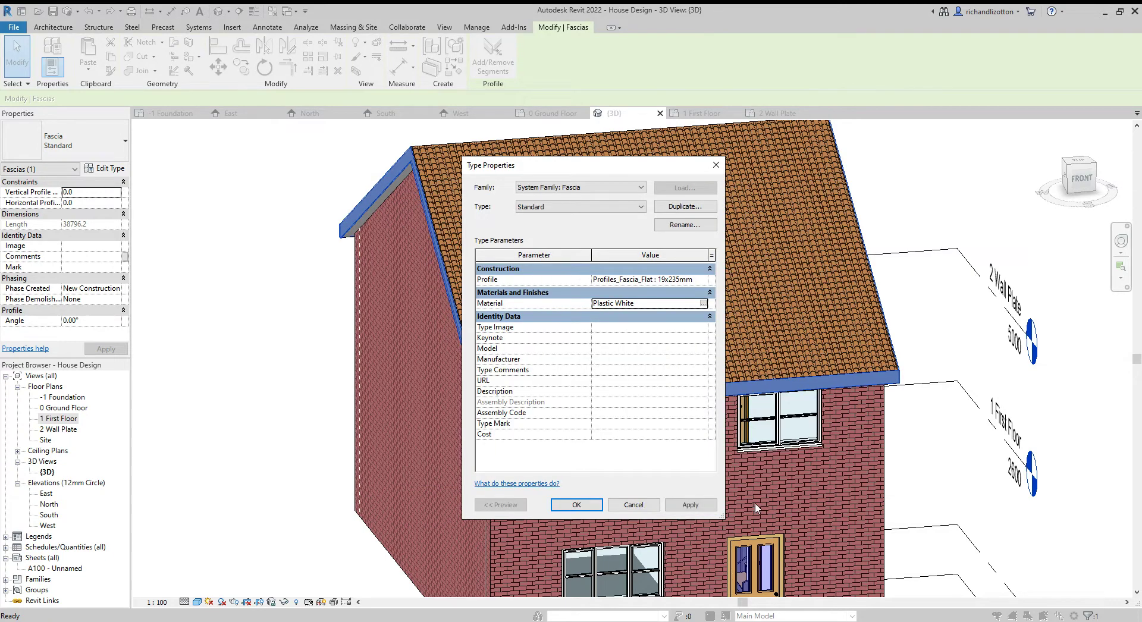
click(603, 507)
click(276, 332)
shift+middle_drag(311, 338, 199, 326)
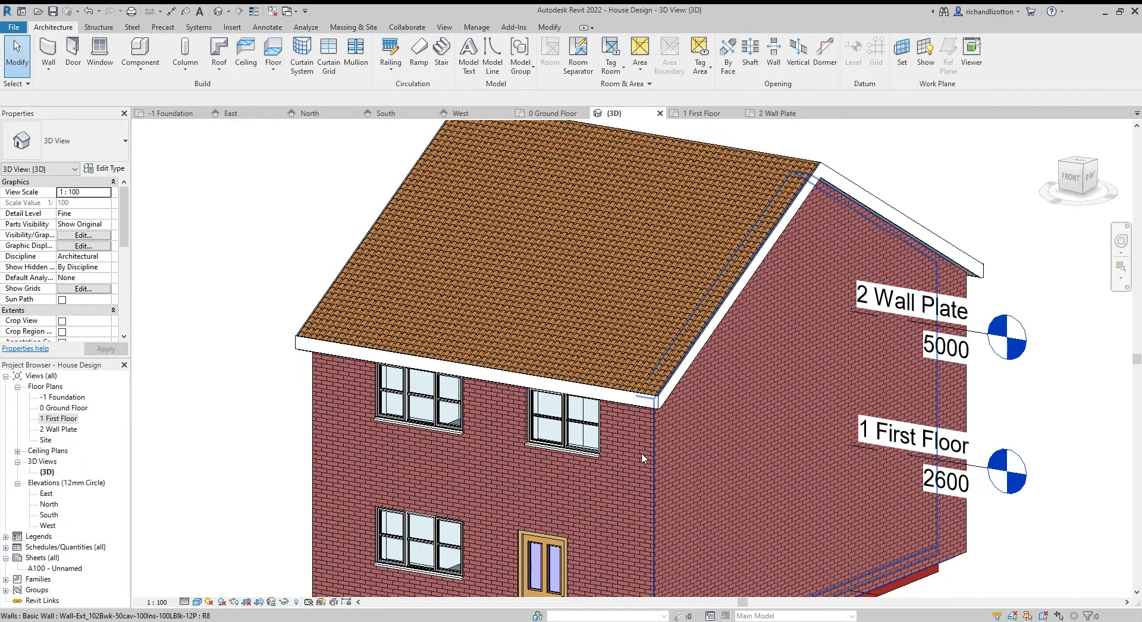
mouse_move(642, 452)
shift+middle_down()
mouse_move(660, 466)
mouse_move(635, 433)
shift+middle_up()
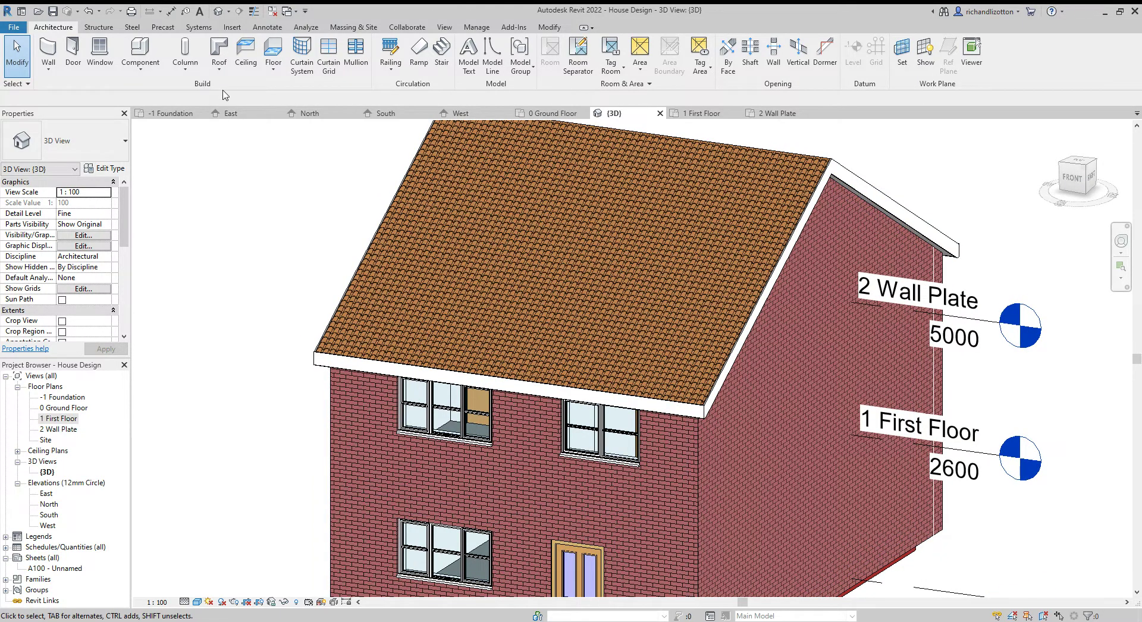
Step: Start the Roof: Gutter tool and add a Standard gutter along the front eave
click(221, 72)
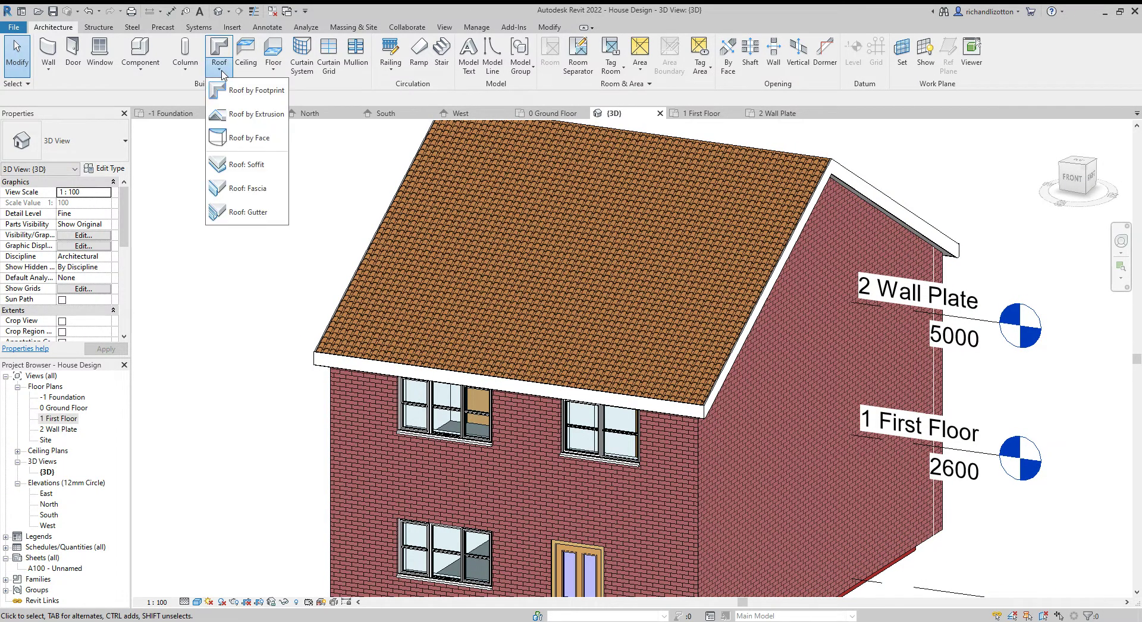
click(249, 214)
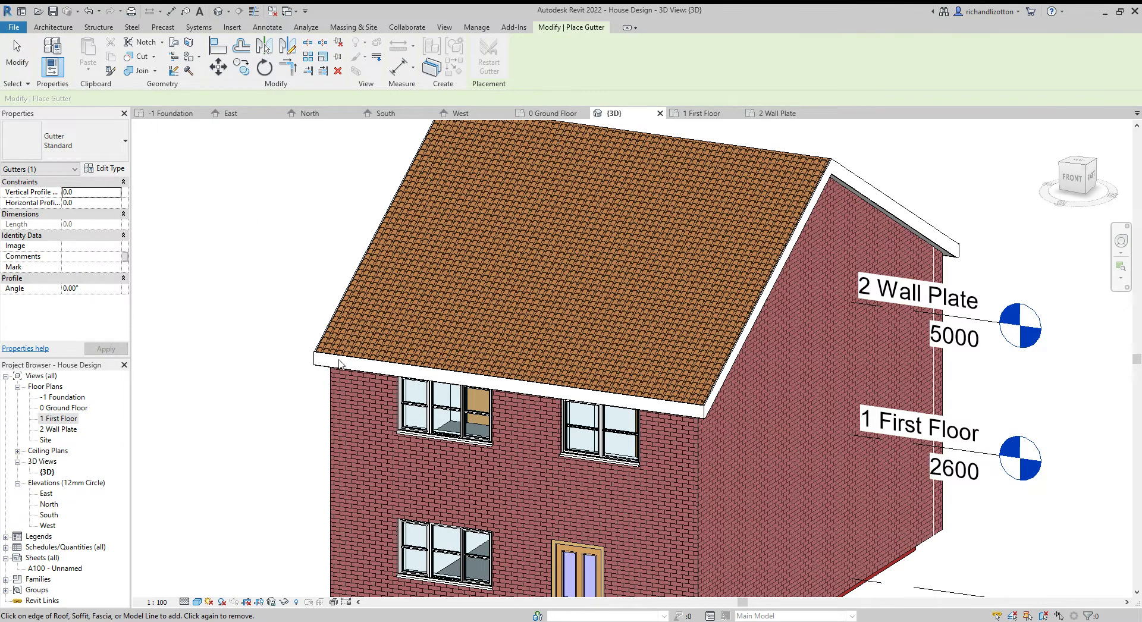
shift+middle_drag(341, 360, 310, 387)
scroll(533, 396, up, 5)
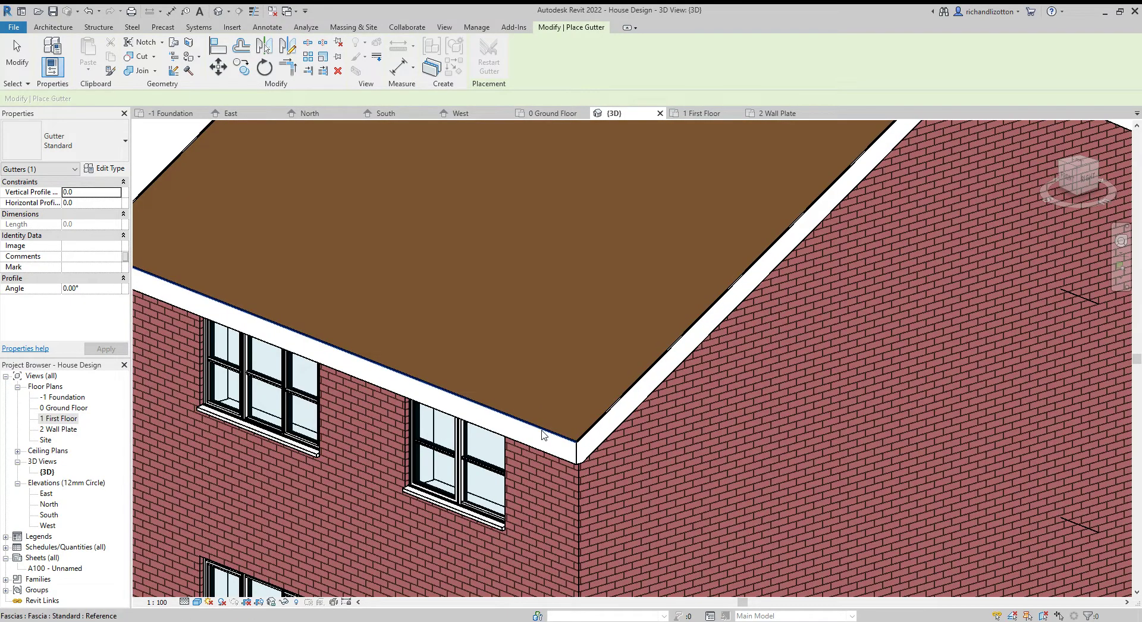
click(541, 432)
Step: Add a gutter along the rear eave, then finish and select the new gutter
scroll(540, 435, down, 3)
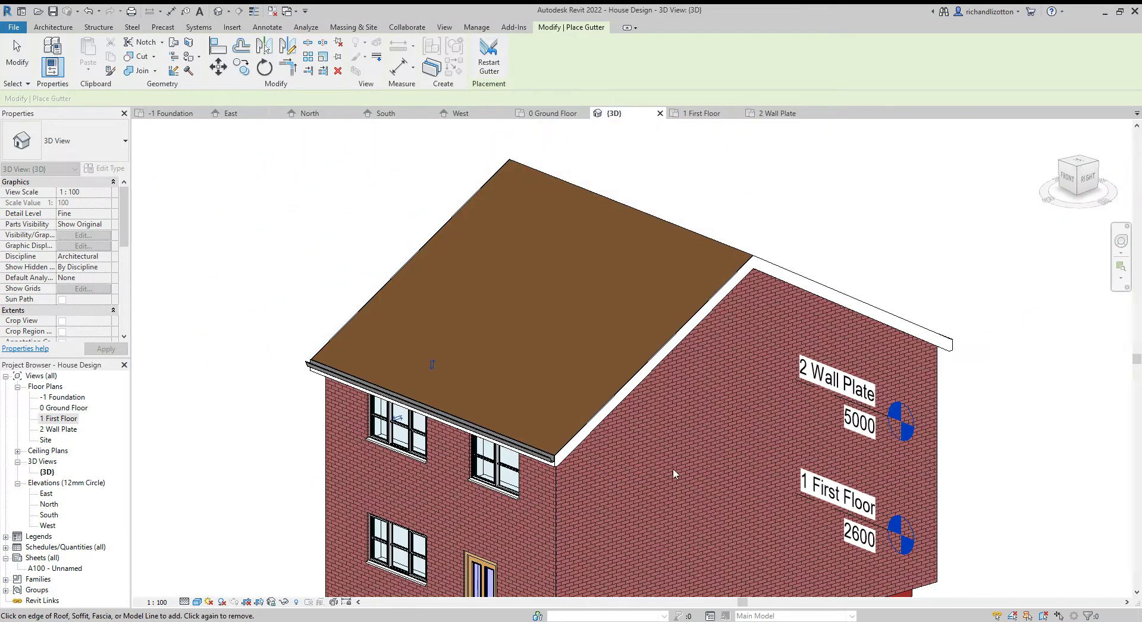
shift+middle_drag(674, 475, 1021, 515)
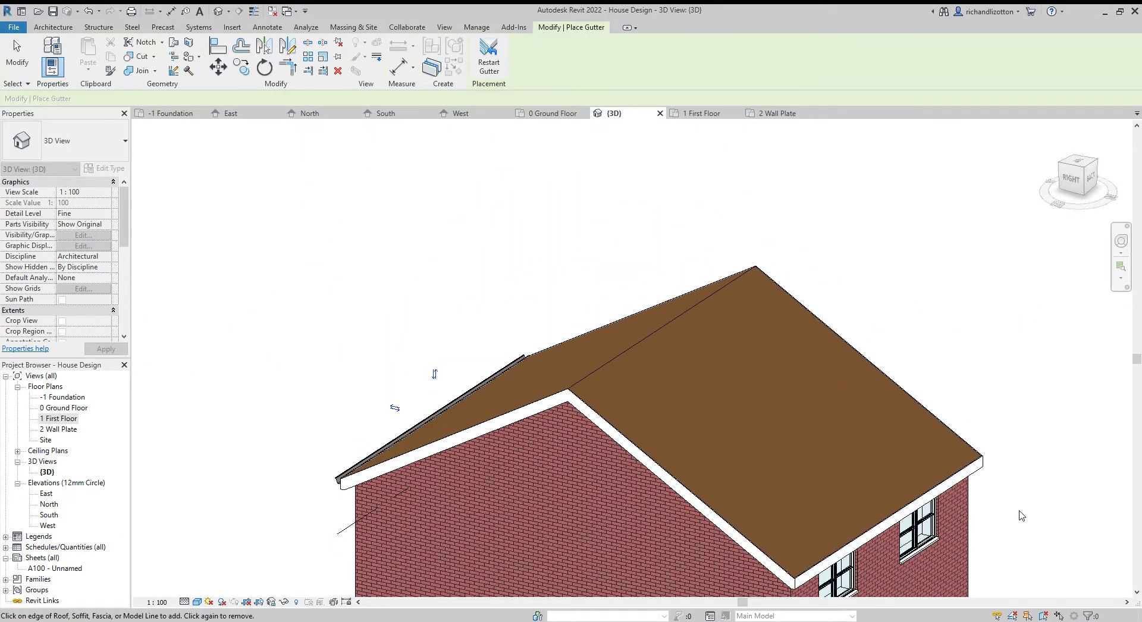
click(940, 489)
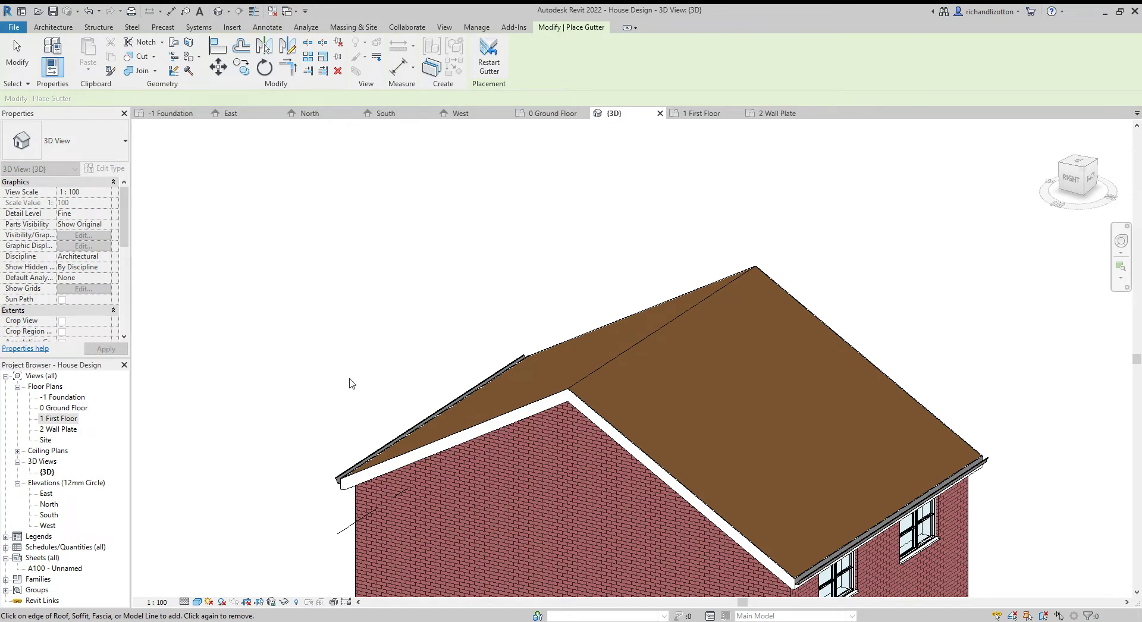
middle_drag(350, 384, 357, 327)
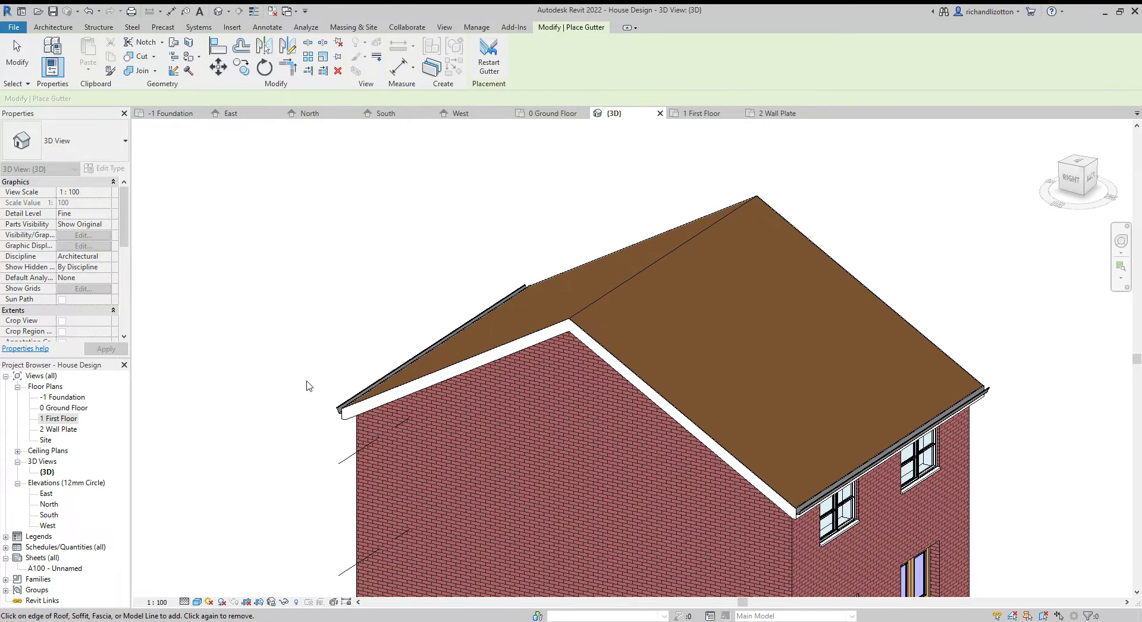
shift+middle_drag(309, 386, 383, 395)
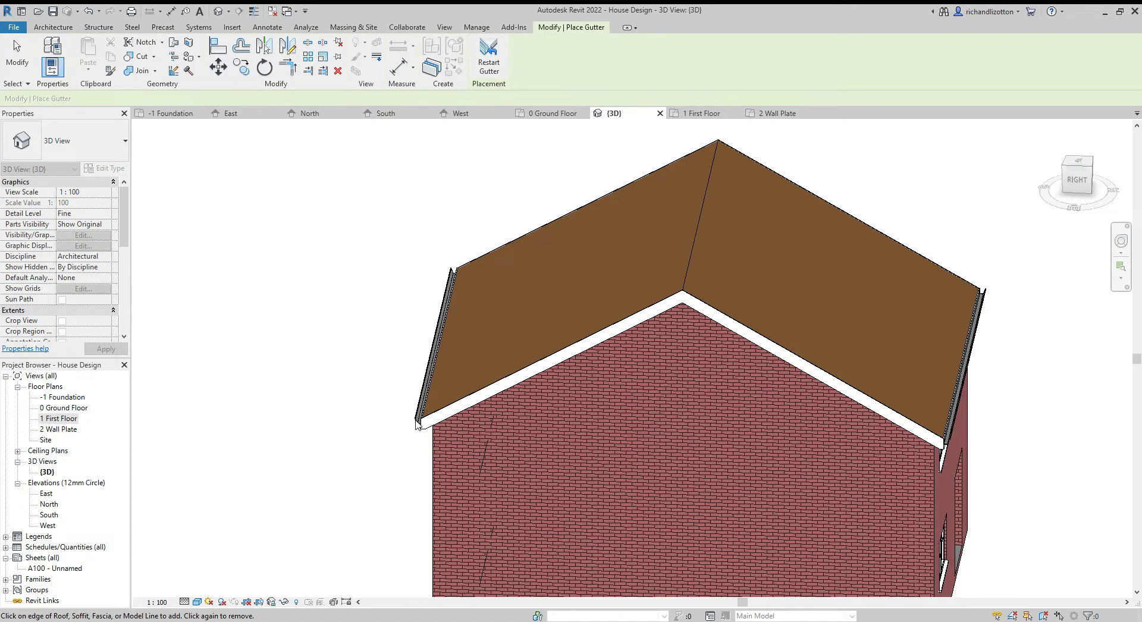
shift+middle_drag(399, 440, 452, 417)
scroll(592, 379, up, 3)
scroll(592, 380, up, 3)
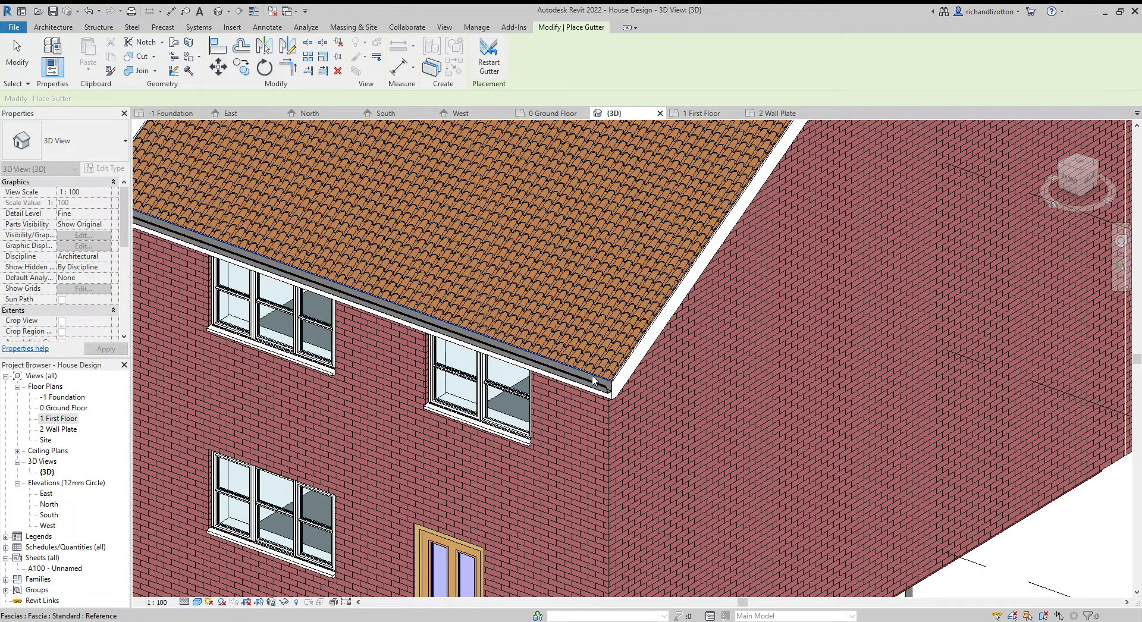
key(Escape)
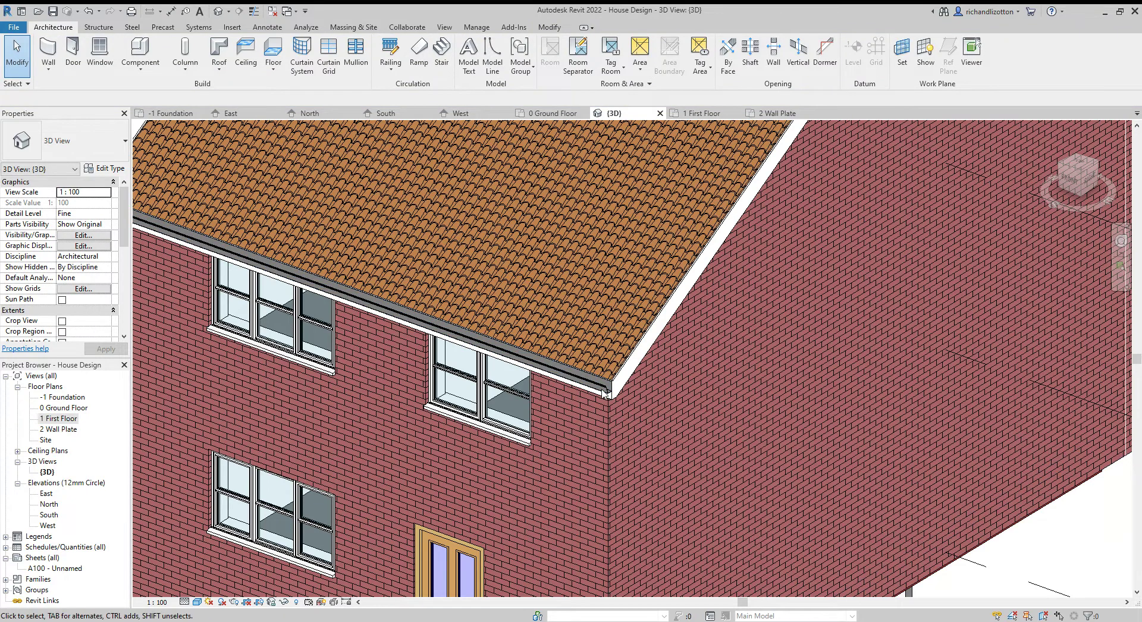
click(598, 387)
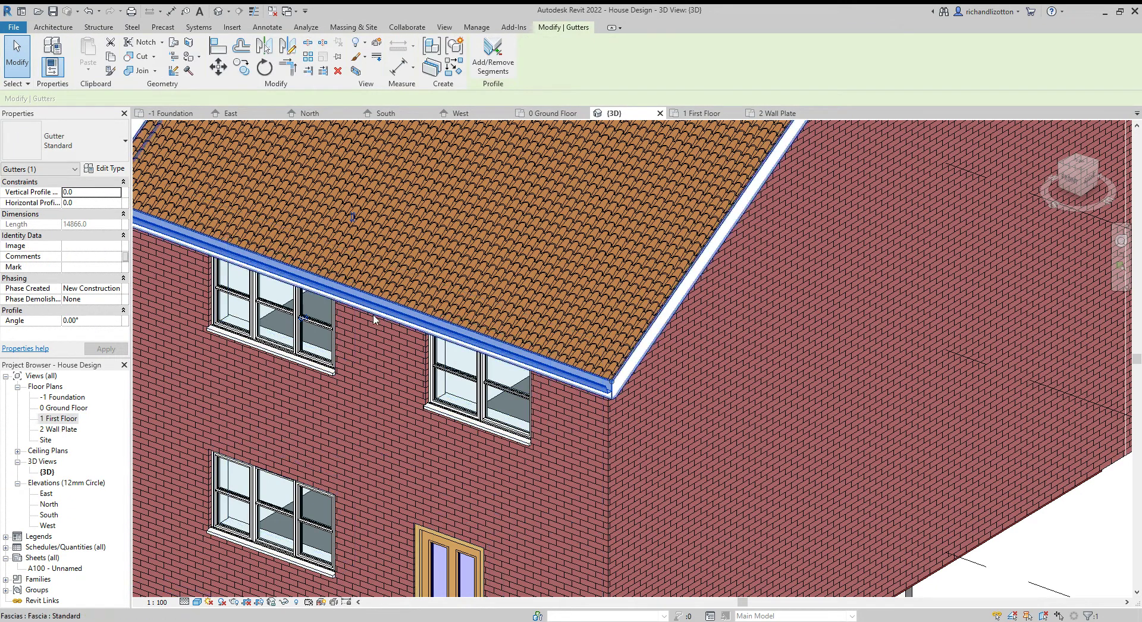
Step: Set the gutter type's material to Plastic White and view the whole house
click(109, 171)
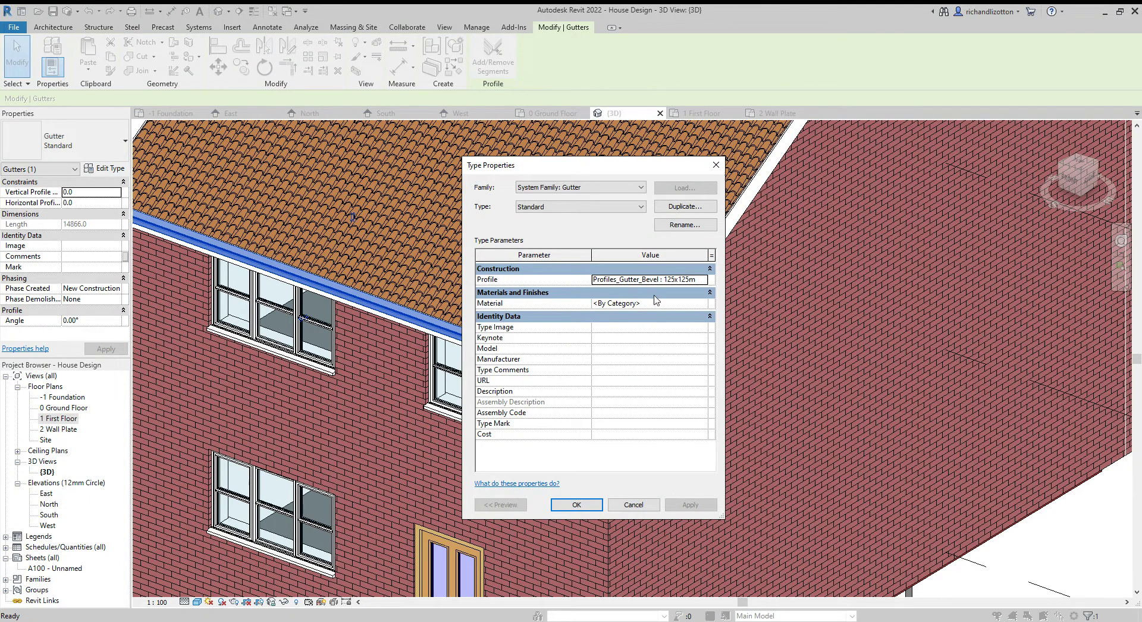
click(704, 304)
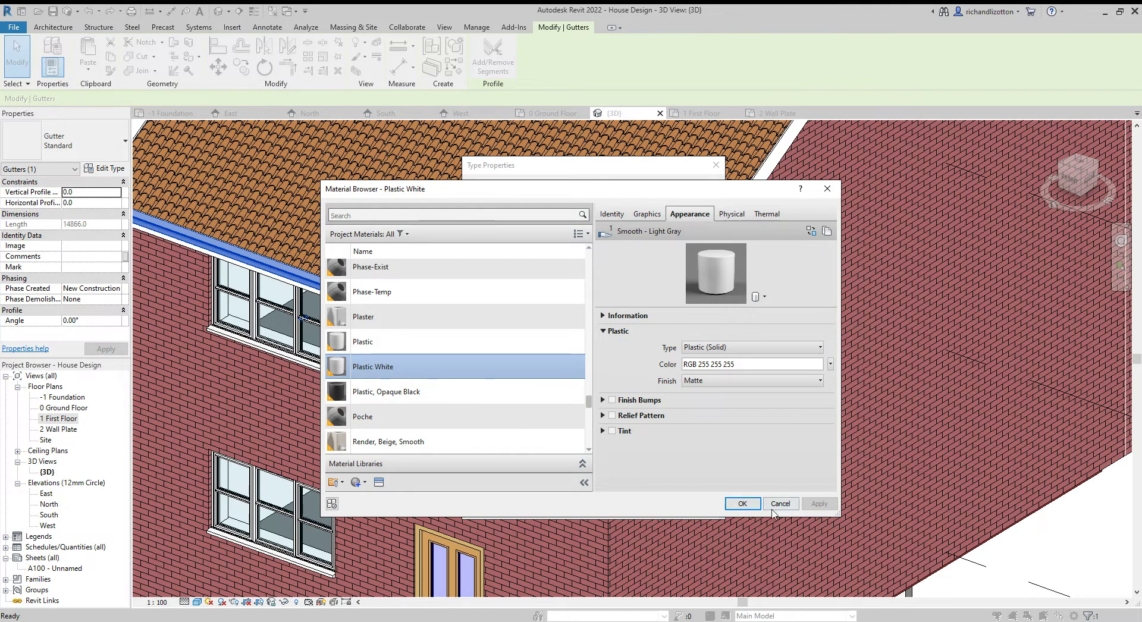
click(742, 504)
click(577, 505)
click(1111, 519)
scroll(1111, 519, down, 3)
scroll(1110, 518, down, 2)
middle_drag(892, 506, 618, 474)
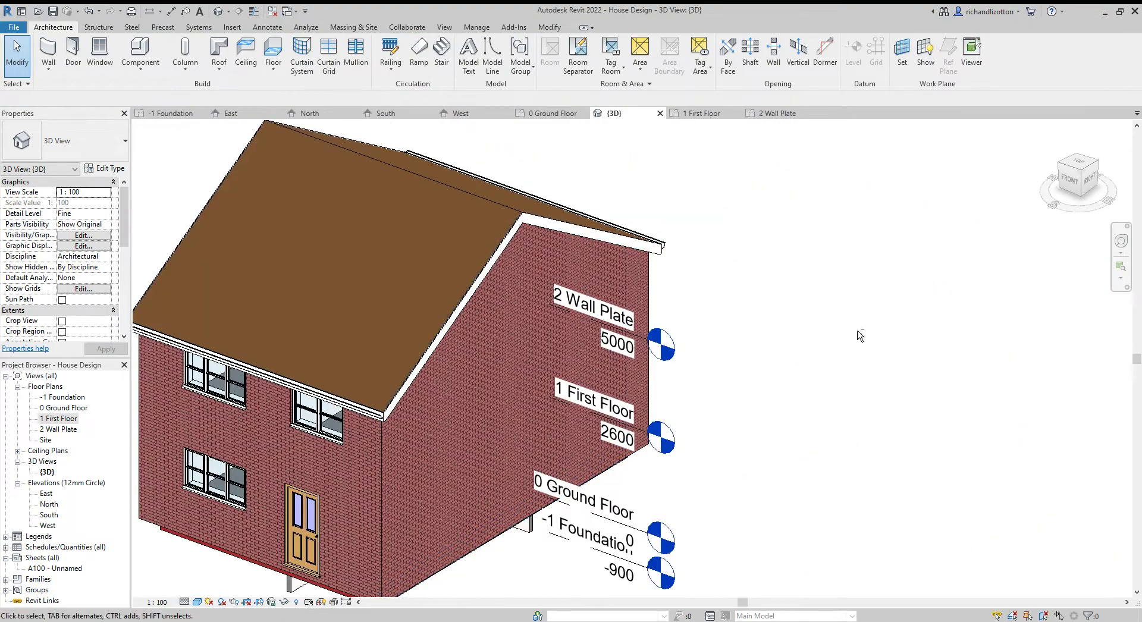
scroll(618, 474, up, 3)
mouse_move(576, 397)
shift+middle_down()
mouse_move(734, 451)
mouse_move(837, 404)
shift+middle_up()
scroll(767, 458, up, 3)
scroll(833, 400, down, 2)
scroll(829, 397, down, 3)
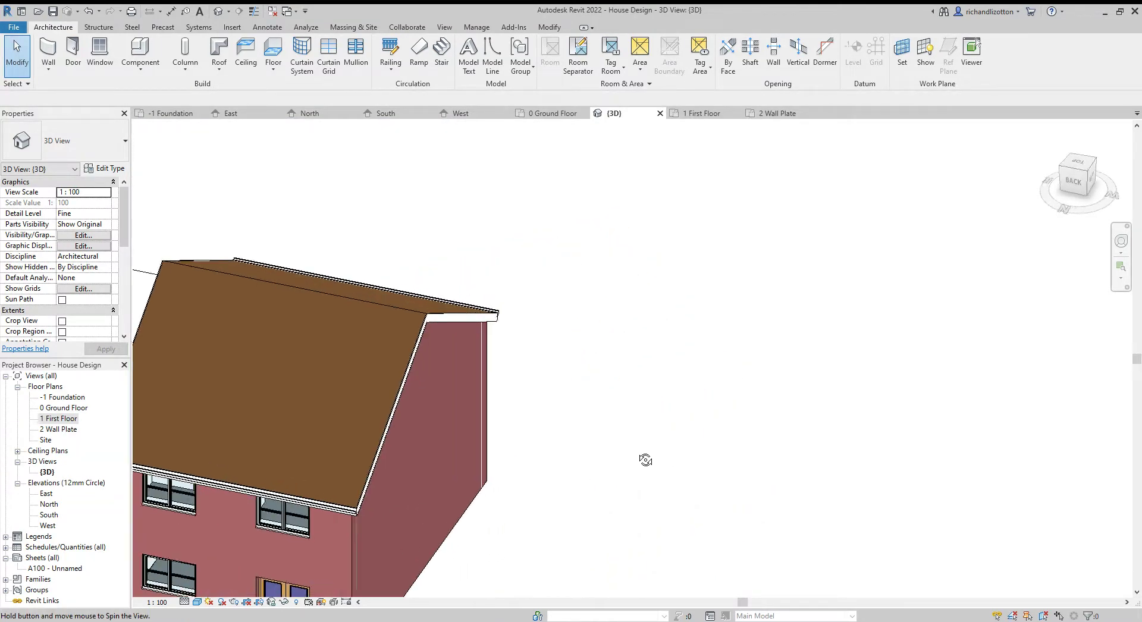